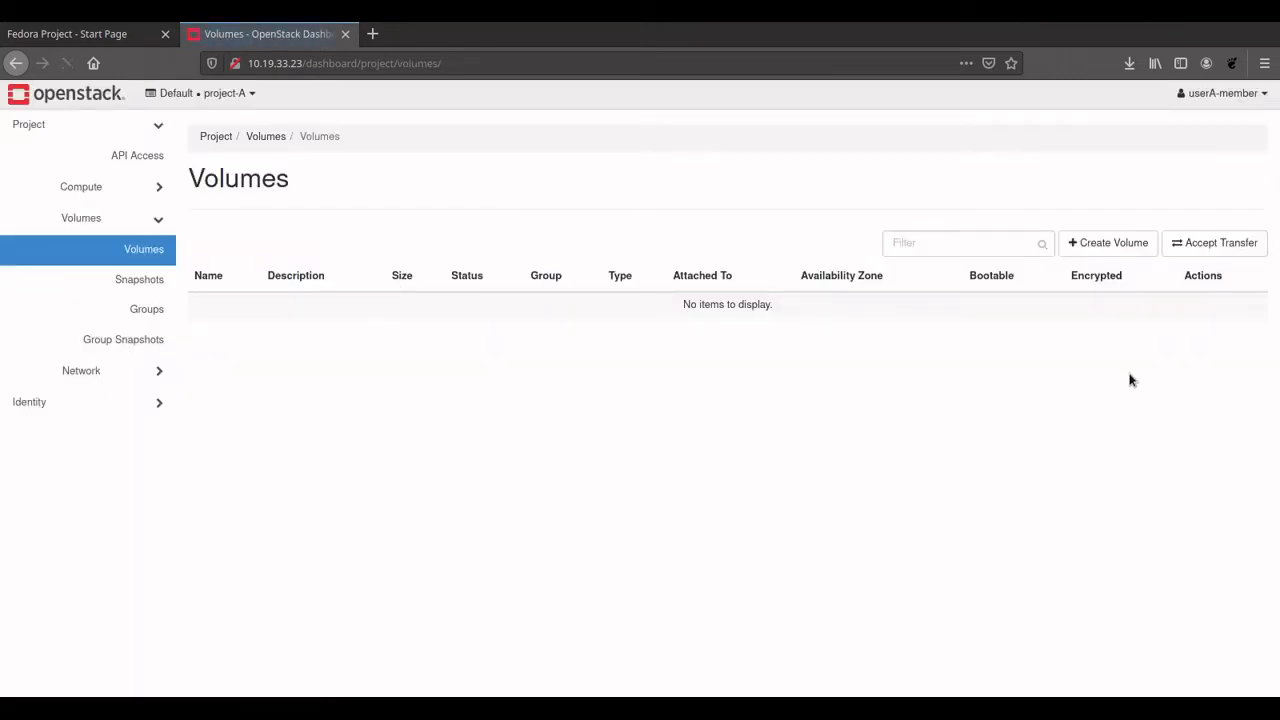
Start a new volume named vol-centos7 that uses the CentOS7 image as its source
{"action": "left_click", "coordinate": [1136, 245]}
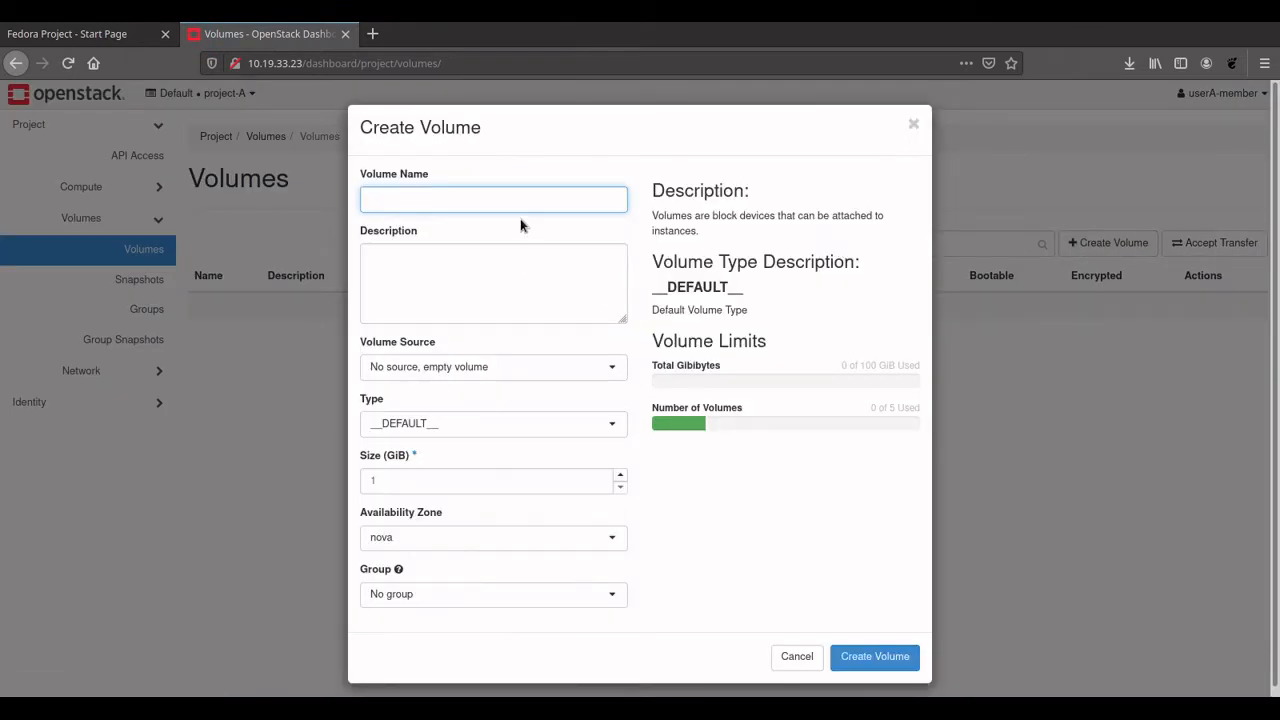
{"action": "type", "text": "vol"}
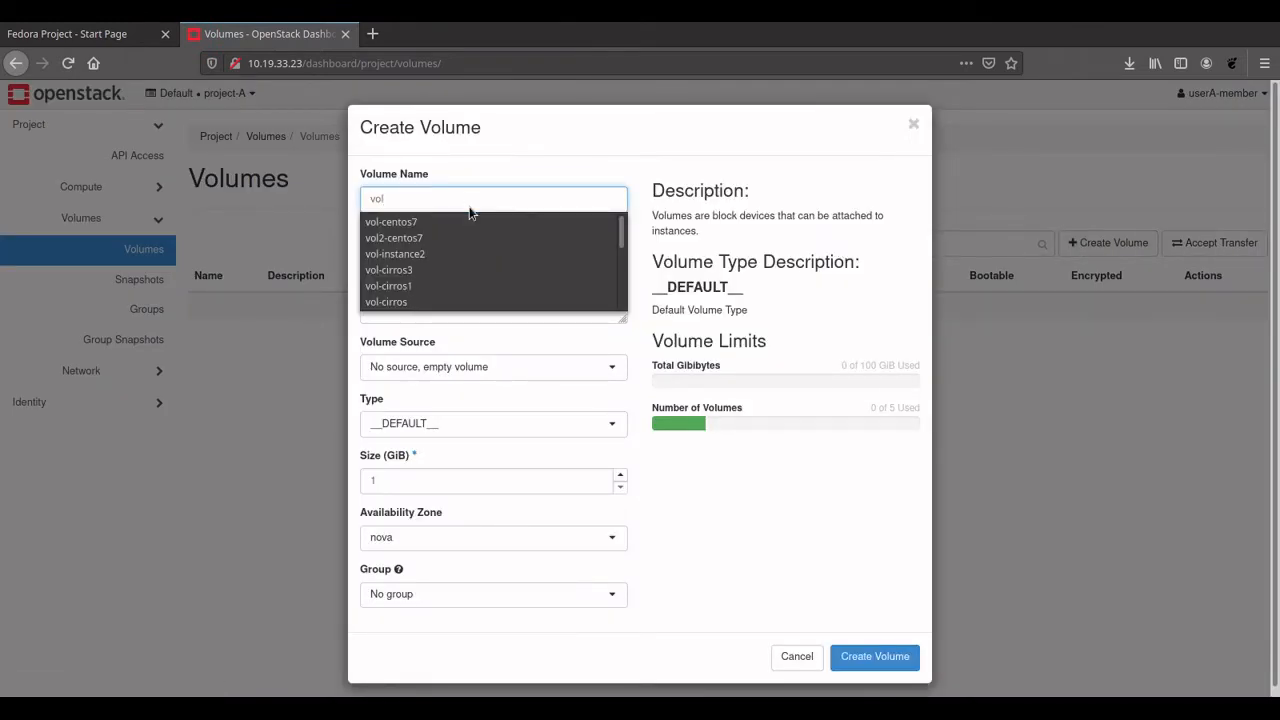
{"action": "left_click", "coordinate": [434, 221]}
{"action": "left_click", "coordinate": [427, 369]}
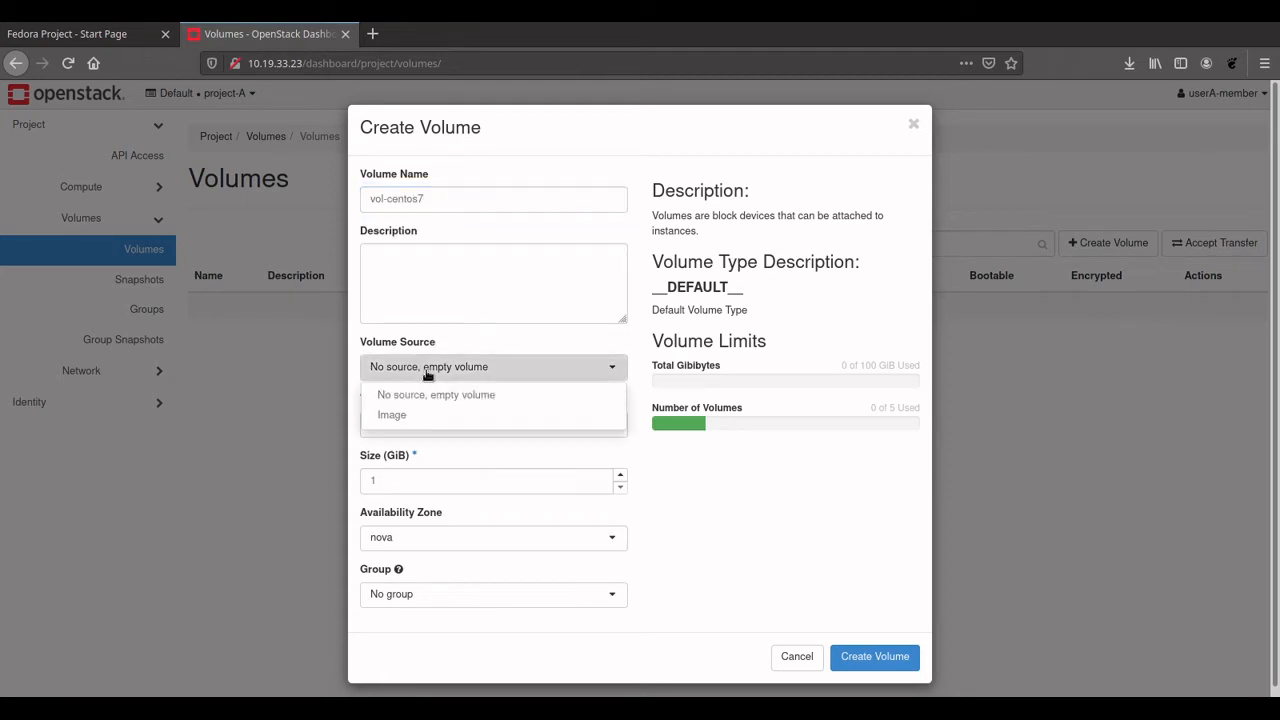
{"action": "left_click", "coordinate": [402, 415]}
{"action": "left_click", "coordinate": [458, 425]}
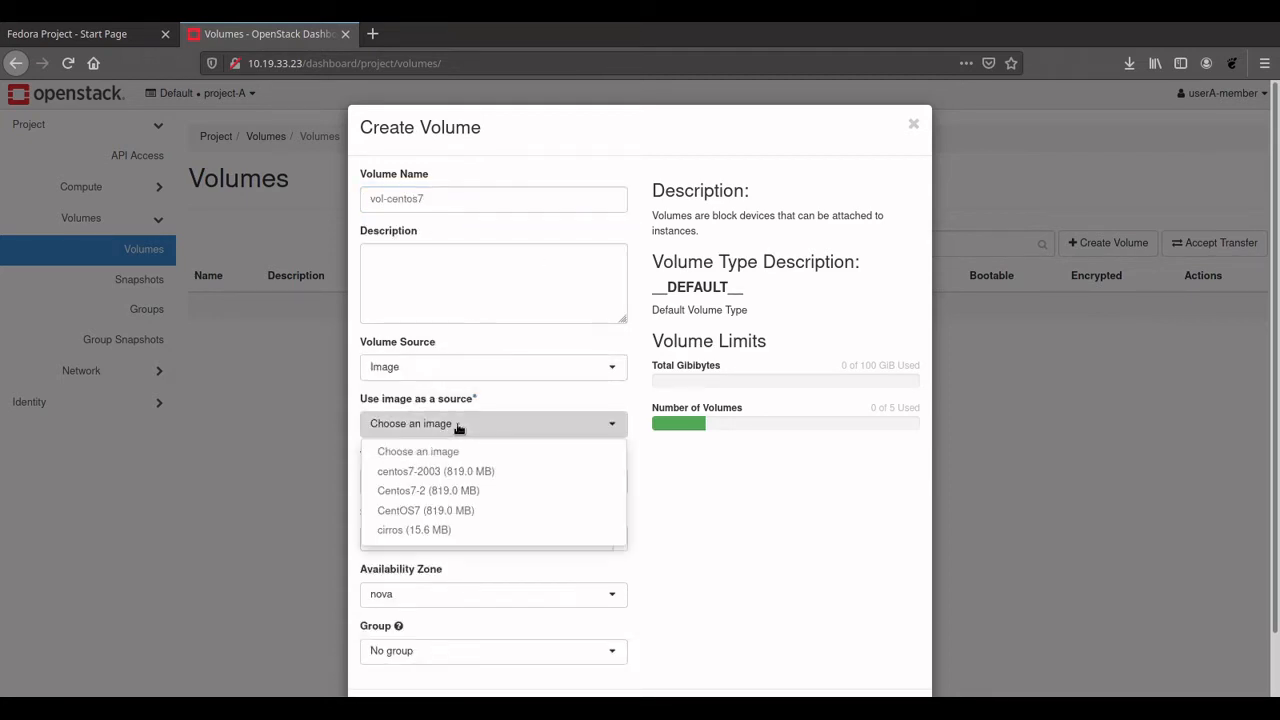
{"action": "left_click", "coordinate": [428, 512]}
Set the volume size to 15 GiB and create the volume
{"action": "left_click", "coordinate": [412, 536]}
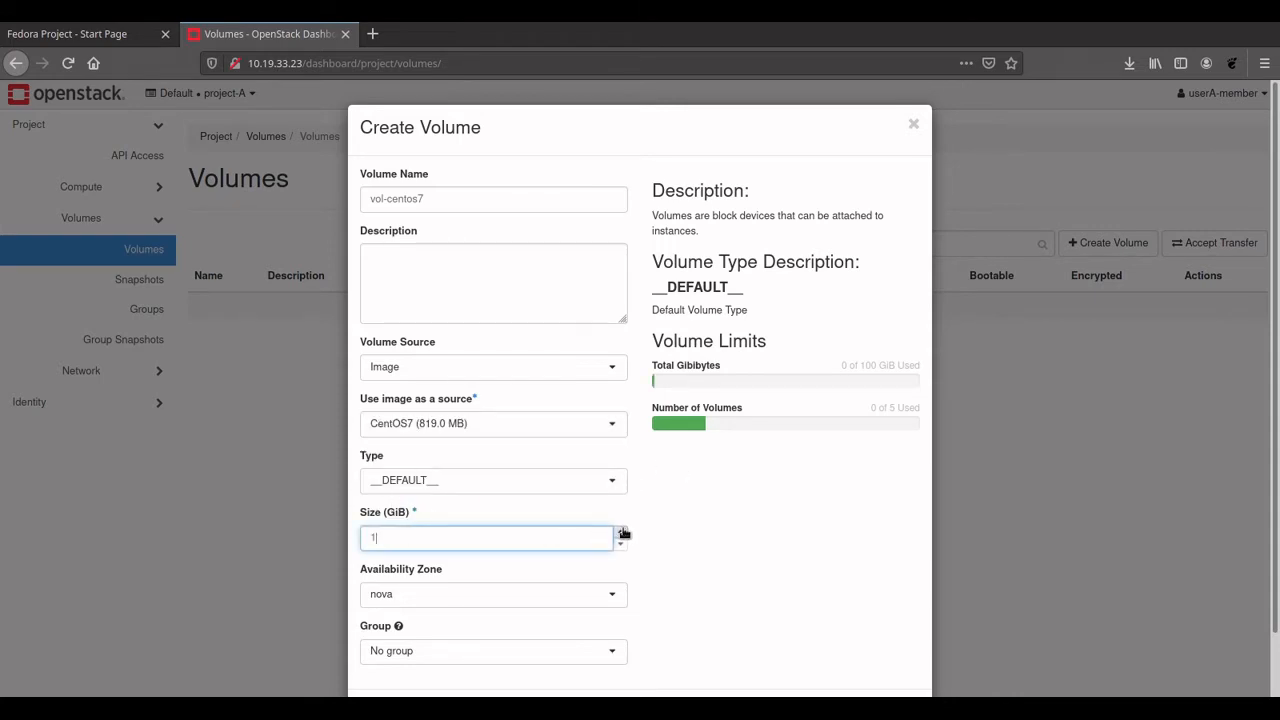
{"action": "type", "text": "5"}
{"action": "left_click_drag", "start_coordinate": [1277, 286], "coordinate": [1278, 260]}
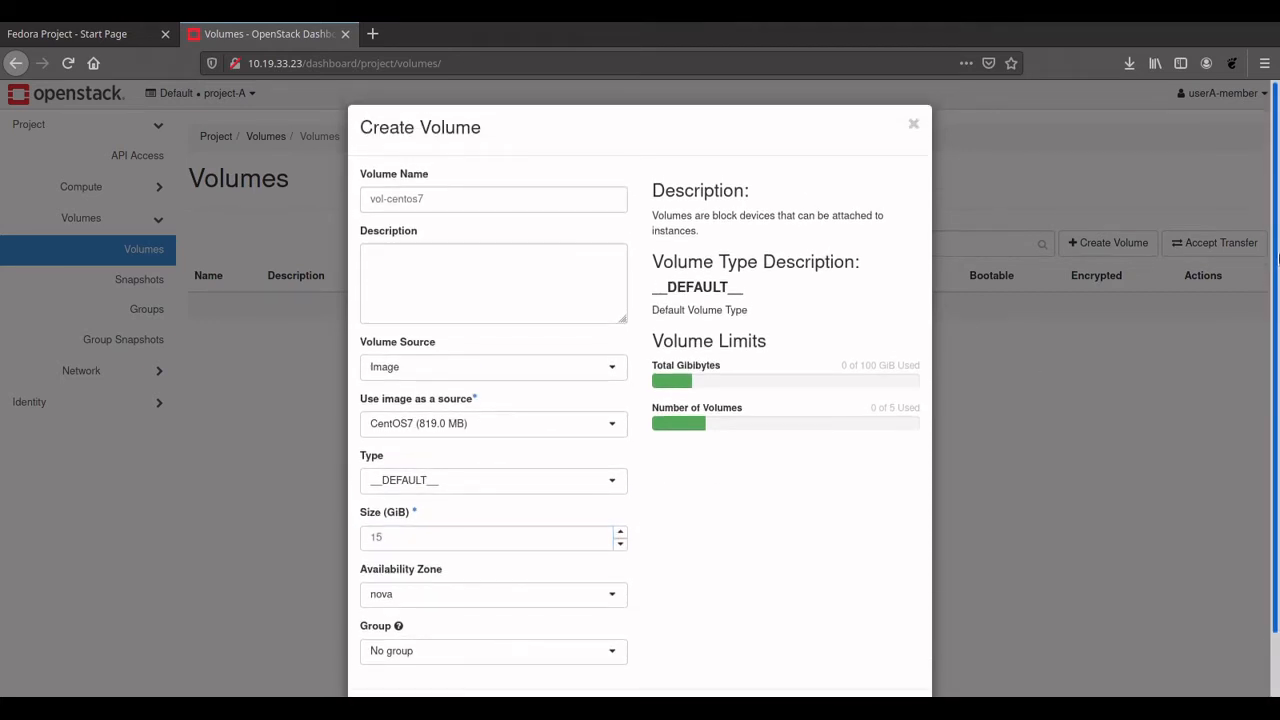
{"action": "mouse_move", "coordinate": [1278, 364]}
{"action": "left_mouse_down"}
{"action": "mouse_move", "coordinate": [1278, 385]}
{"action": "mouse_move", "coordinate": [1272, 344]}
{"action": "left_mouse_up"}
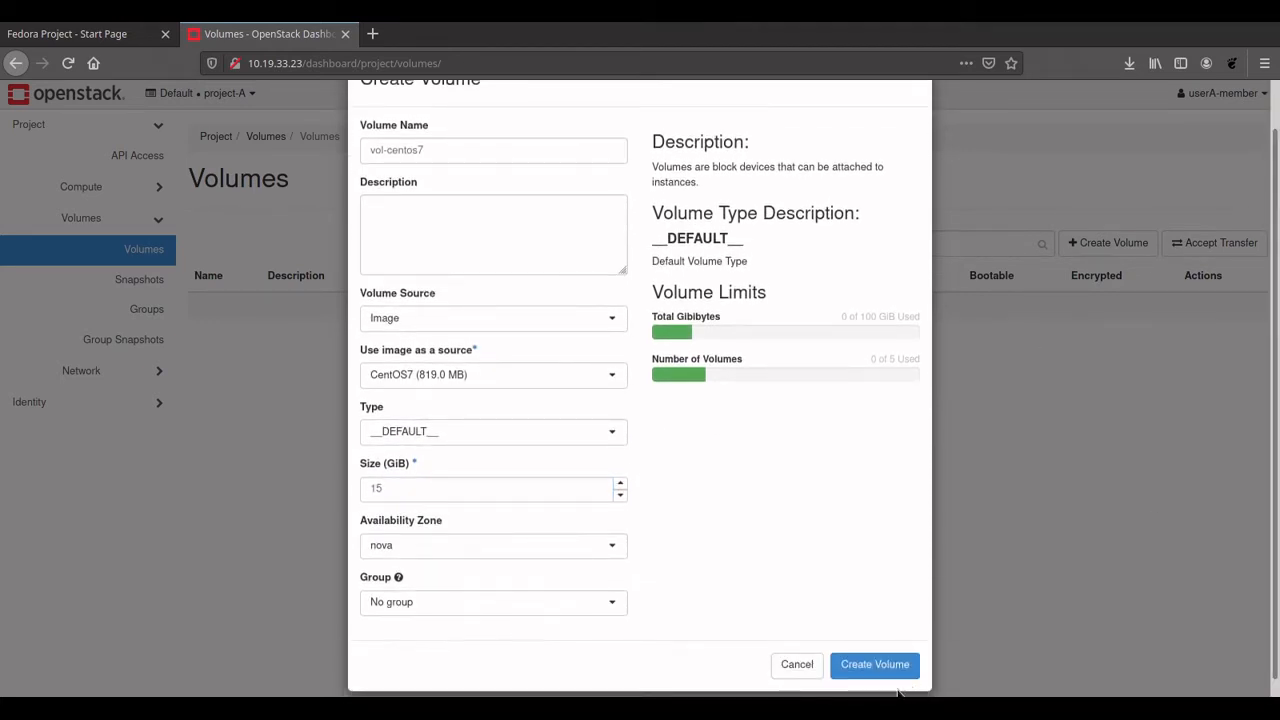
{"action": "left_click", "coordinate": [874, 665]}
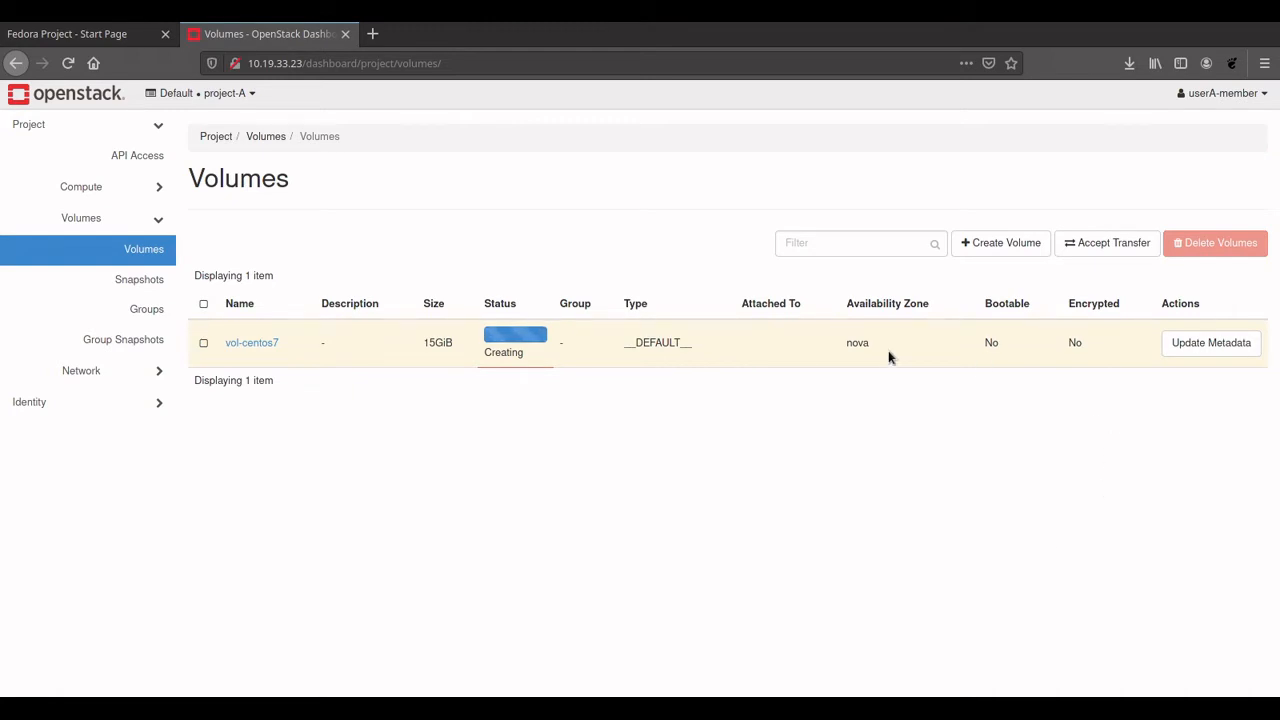
{"action": "left_click", "coordinate": [995, 244]}
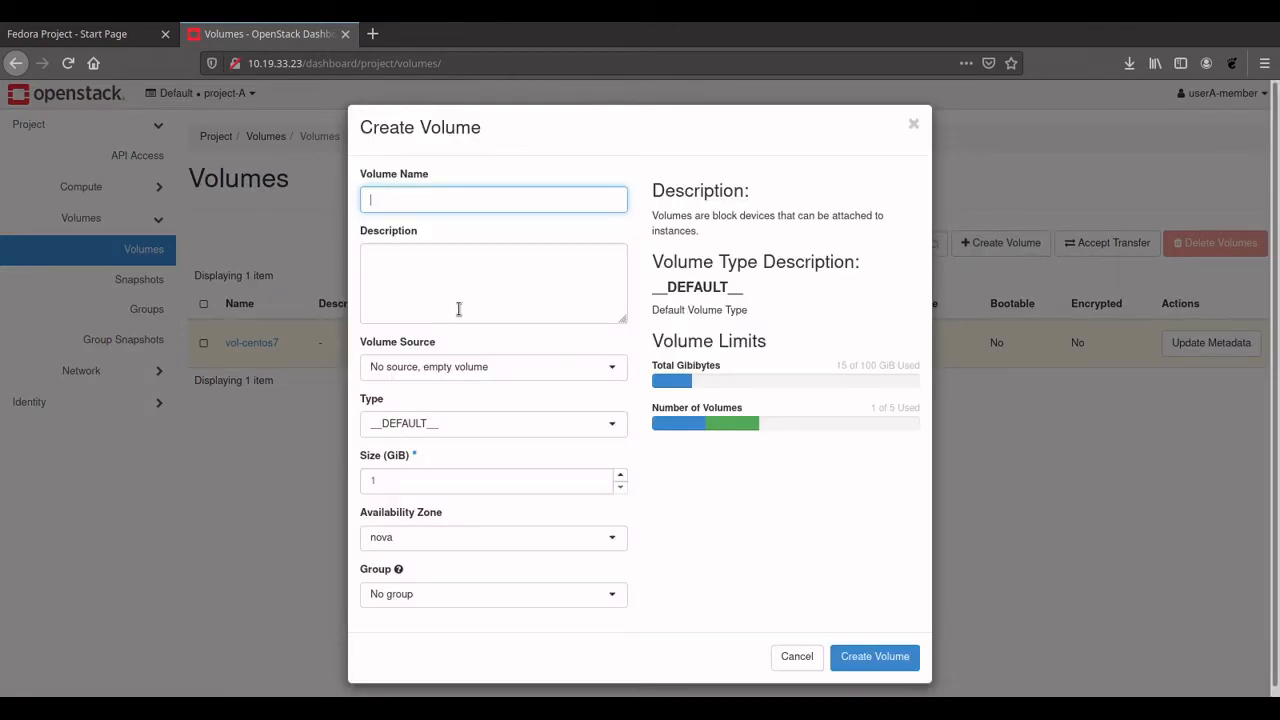
{"action": "left_click", "coordinate": [405, 366]}
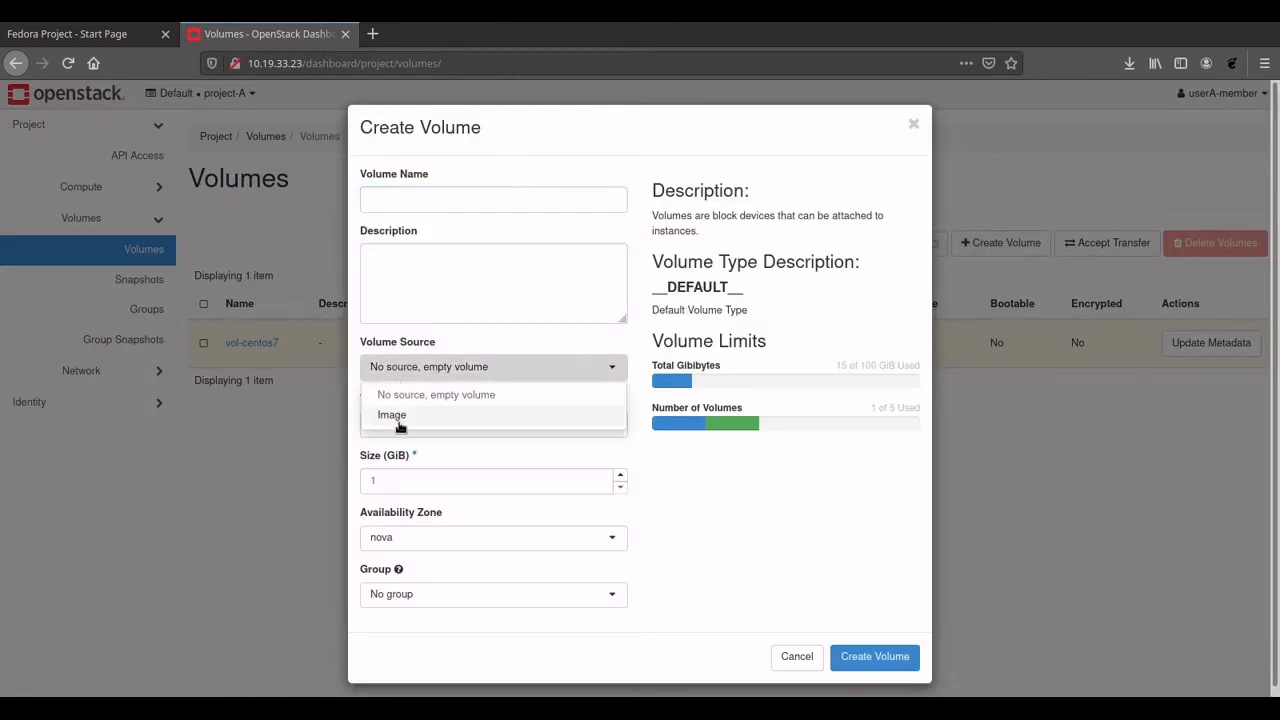
{"action": "left_click", "coordinate": [513, 372]}
{"action": "left_click", "coordinate": [449, 370]}
{"action": "left_click", "coordinate": [449, 370]}
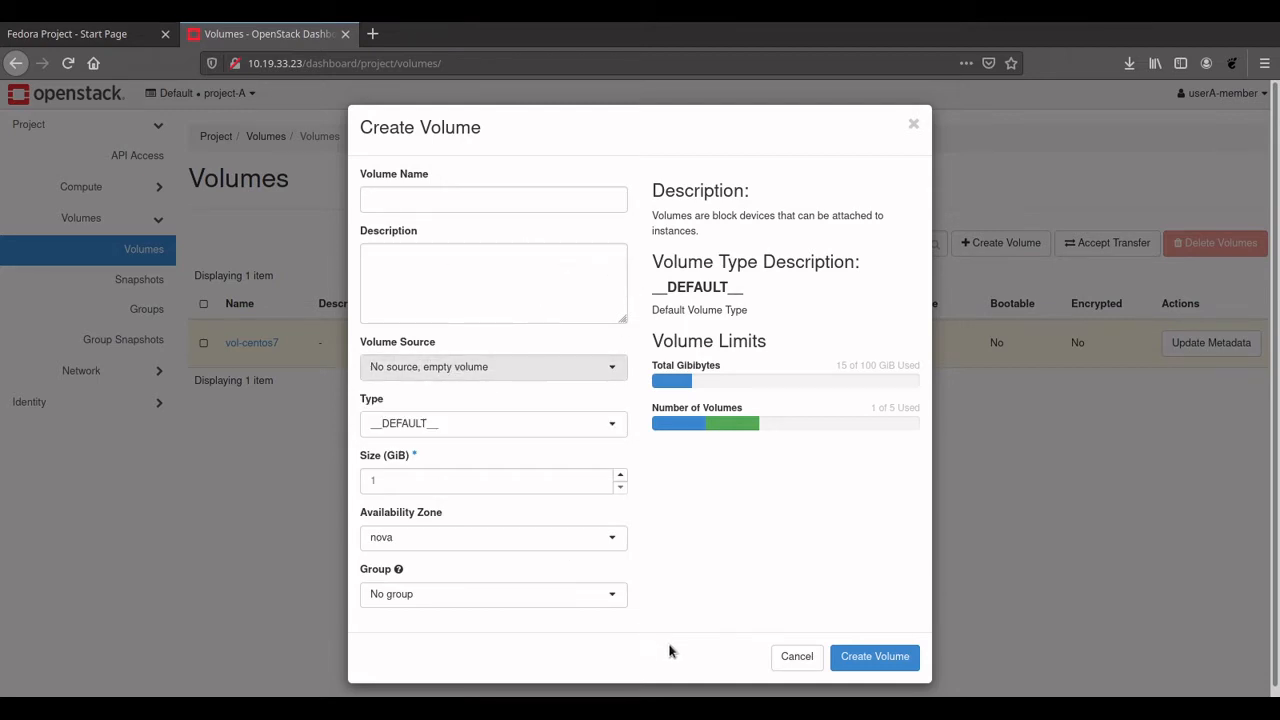
{"action": "left_click", "coordinate": [790, 655]}
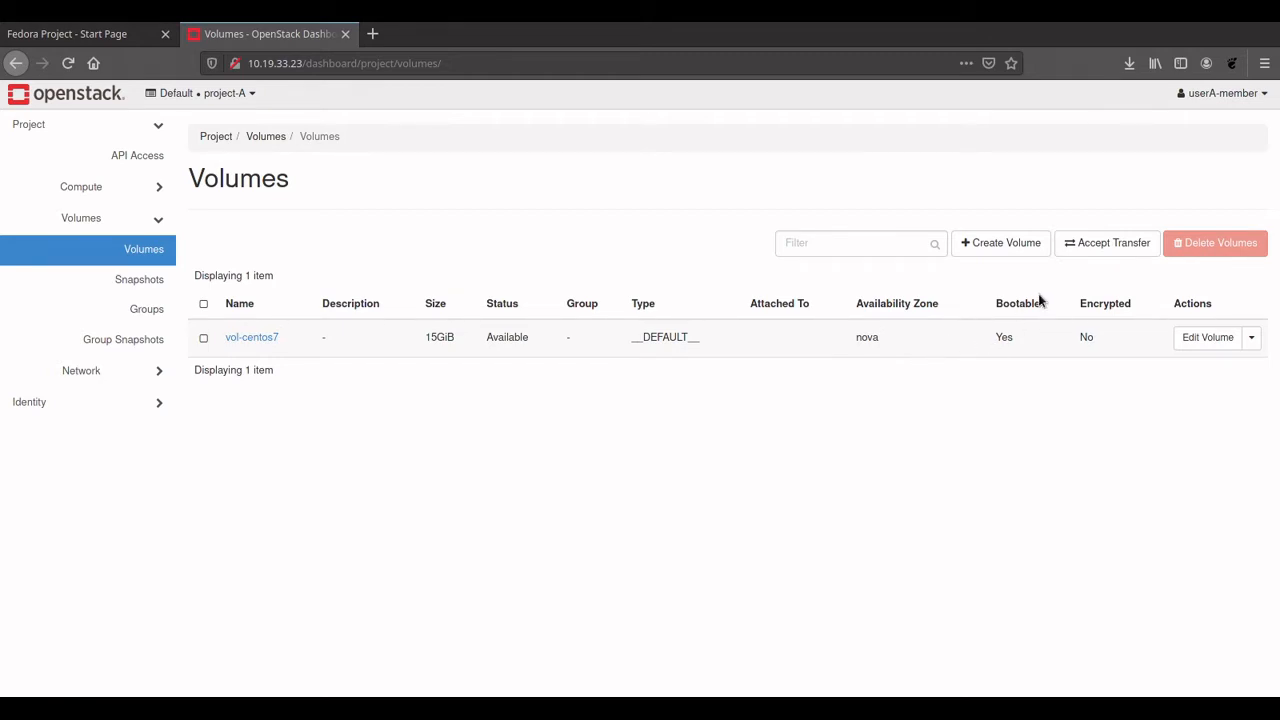
{"action": "left_click", "coordinate": [991, 249]}
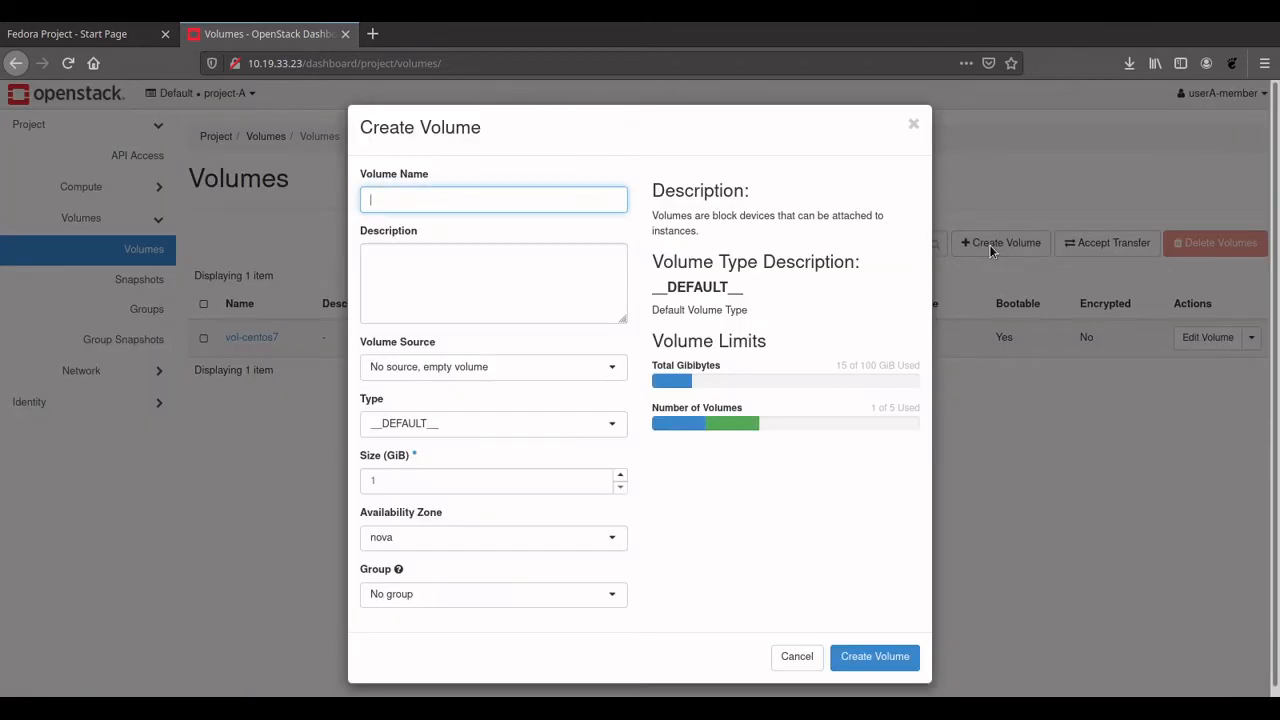
{"action": "left_click", "coordinate": [451, 366]}
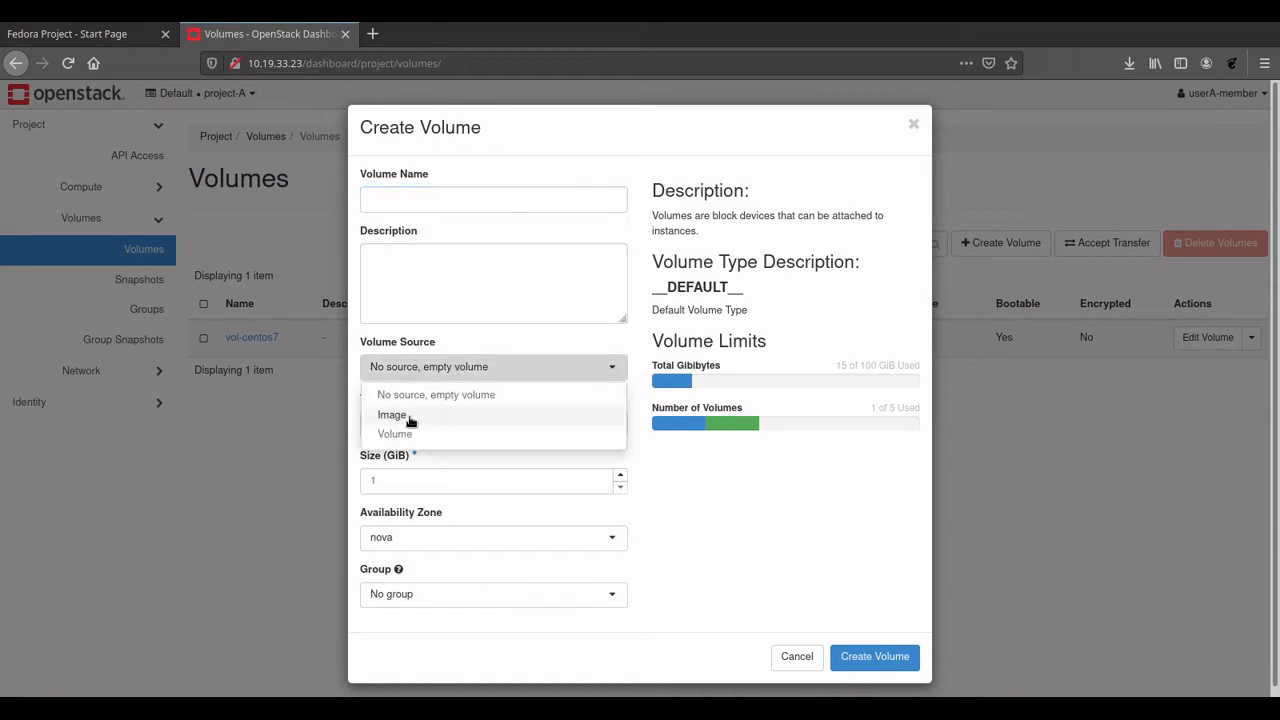
{"action": "left_click", "coordinate": [407, 414]}
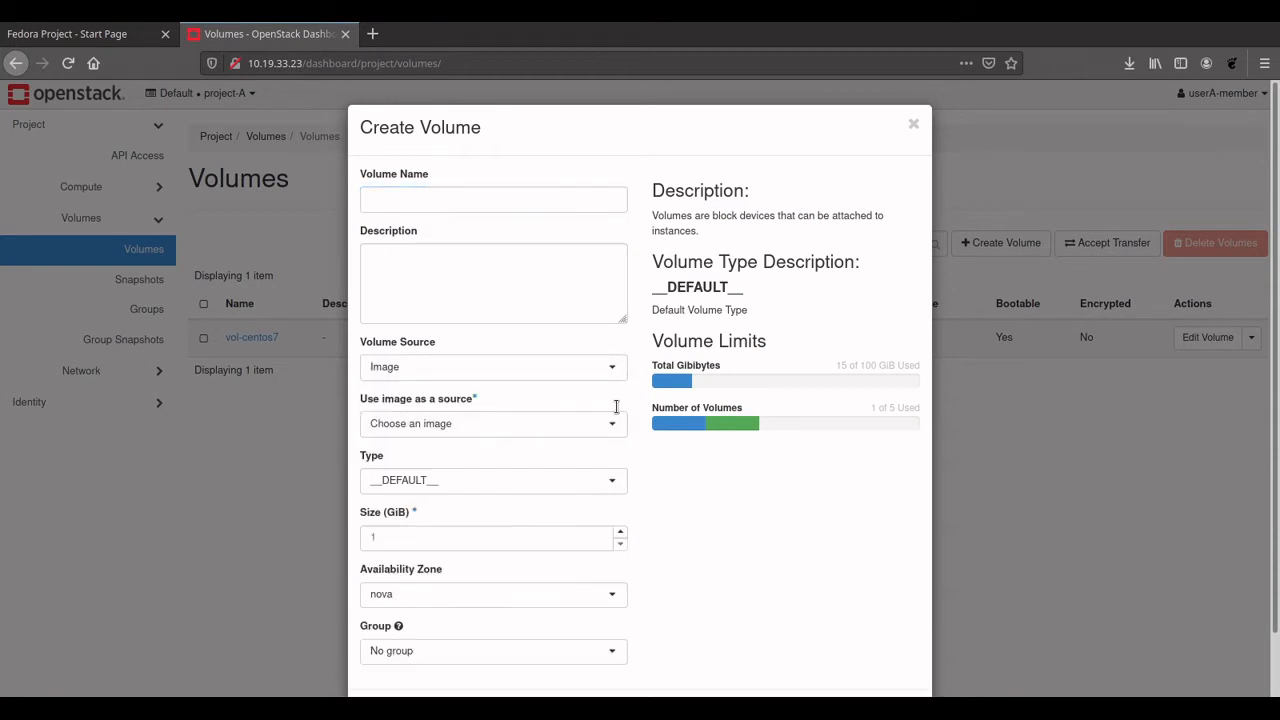
{"action": "left_click", "coordinate": [911, 128]}
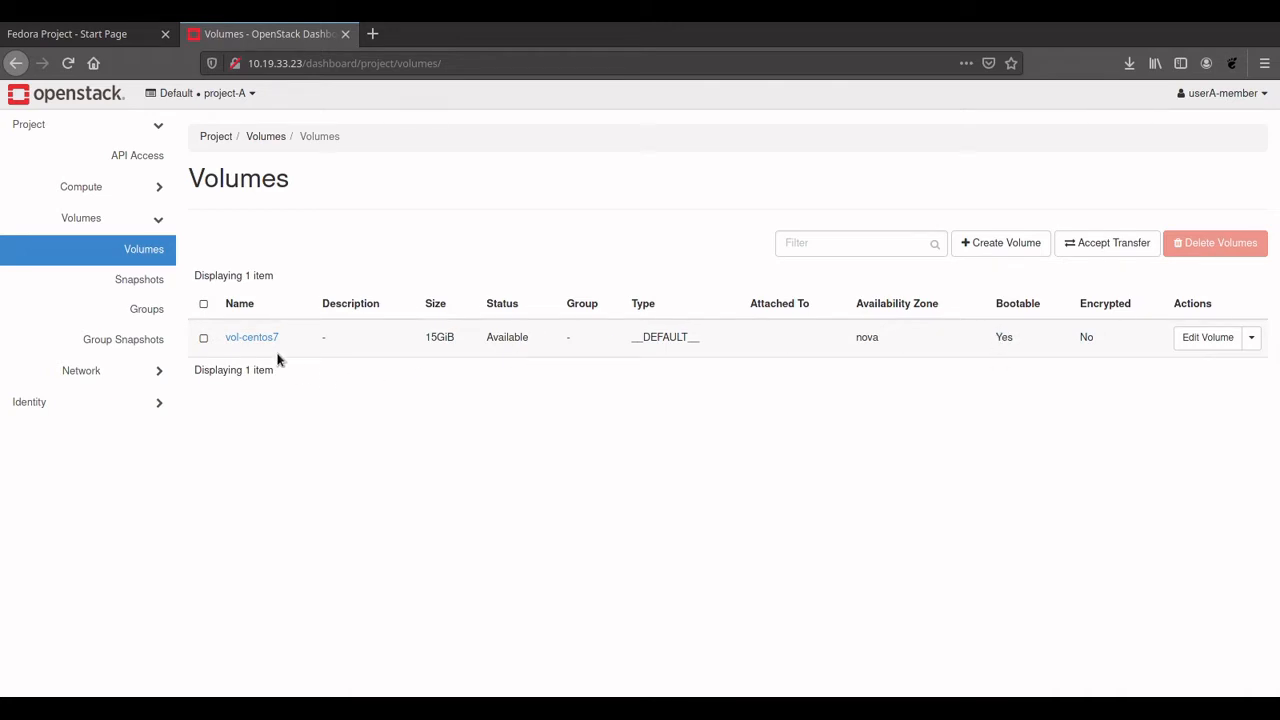
{"action": "left_click", "coordinate": [1007, 245]}
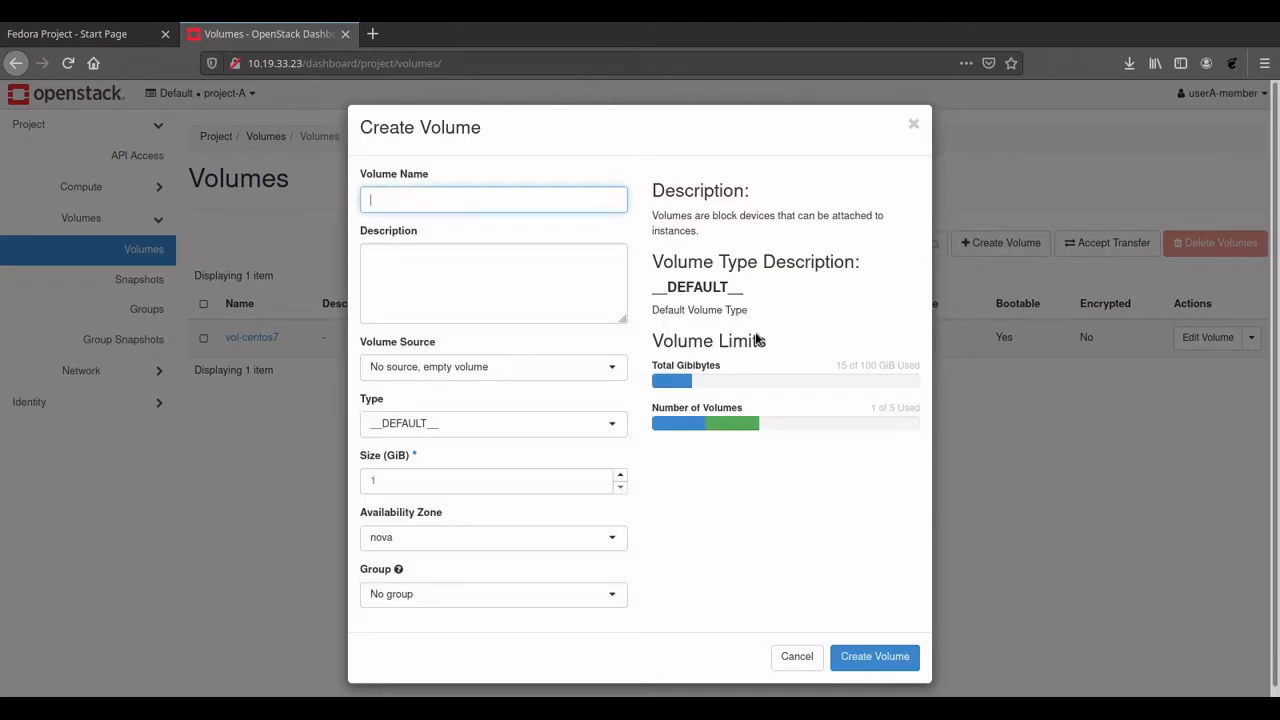
{"action": "left_click", "coordinate": [471, 366]}
{"action": "left_click", "coordinate": [408, 434]}
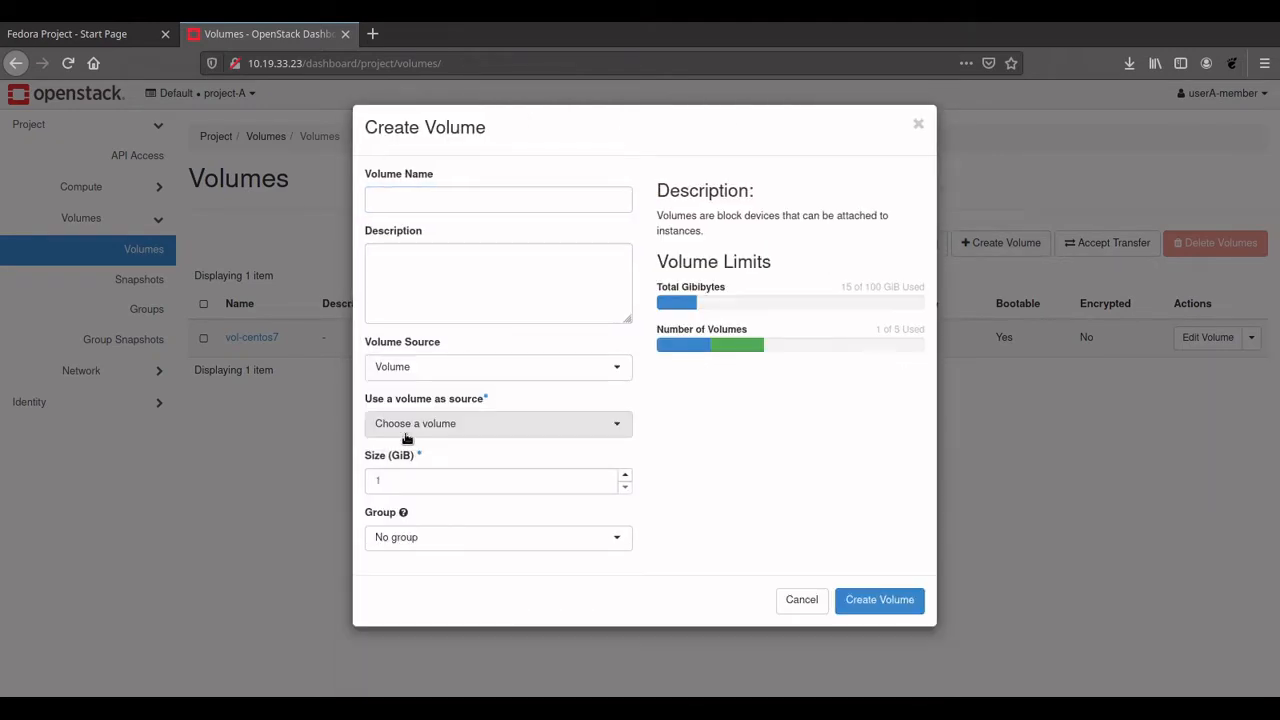
{"action": "left_click", "coordinate": [469, 426]}
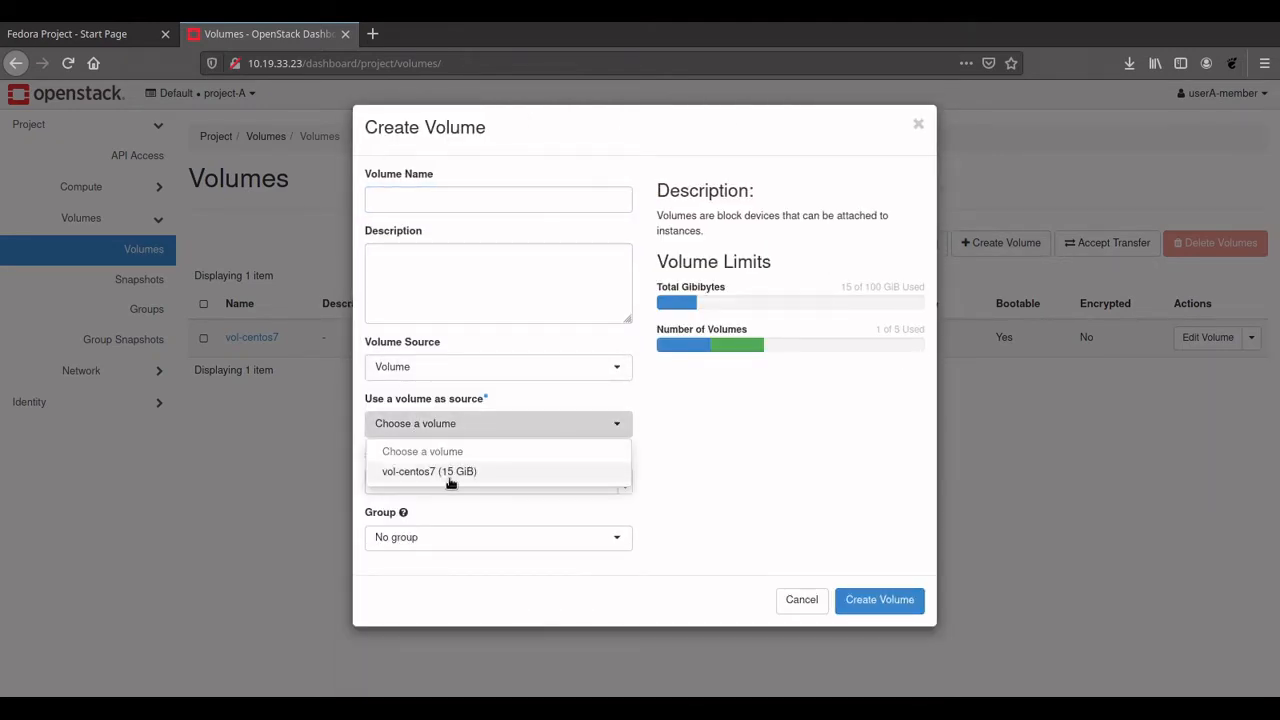
{"action": "left_click", "coordinate": [449, 476]}
{"action": "left_click", "coordinate": [437, 484]}
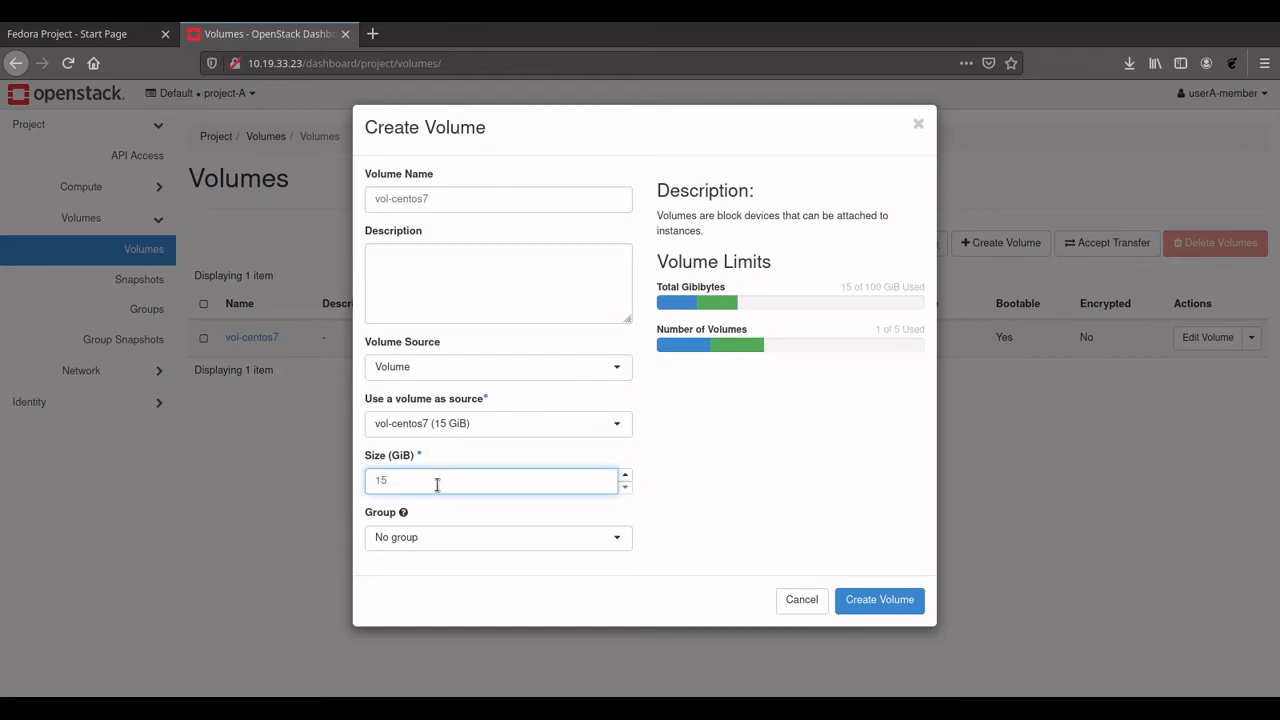
{"action": "left_click", "coordinate": [810, 602]}
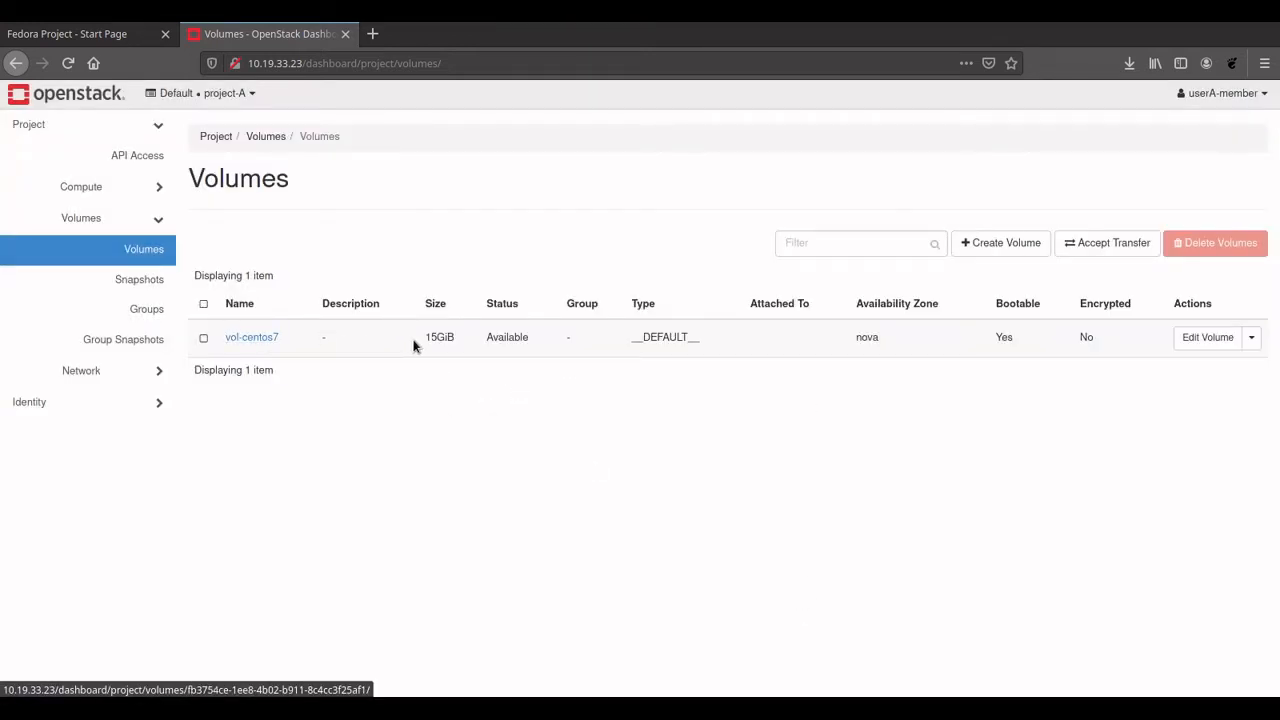
Start launching an instance from the vol-centos7 volume and name it inst-vol-centos7
{"action": "left_click", "coordinate": [1252, 339]}
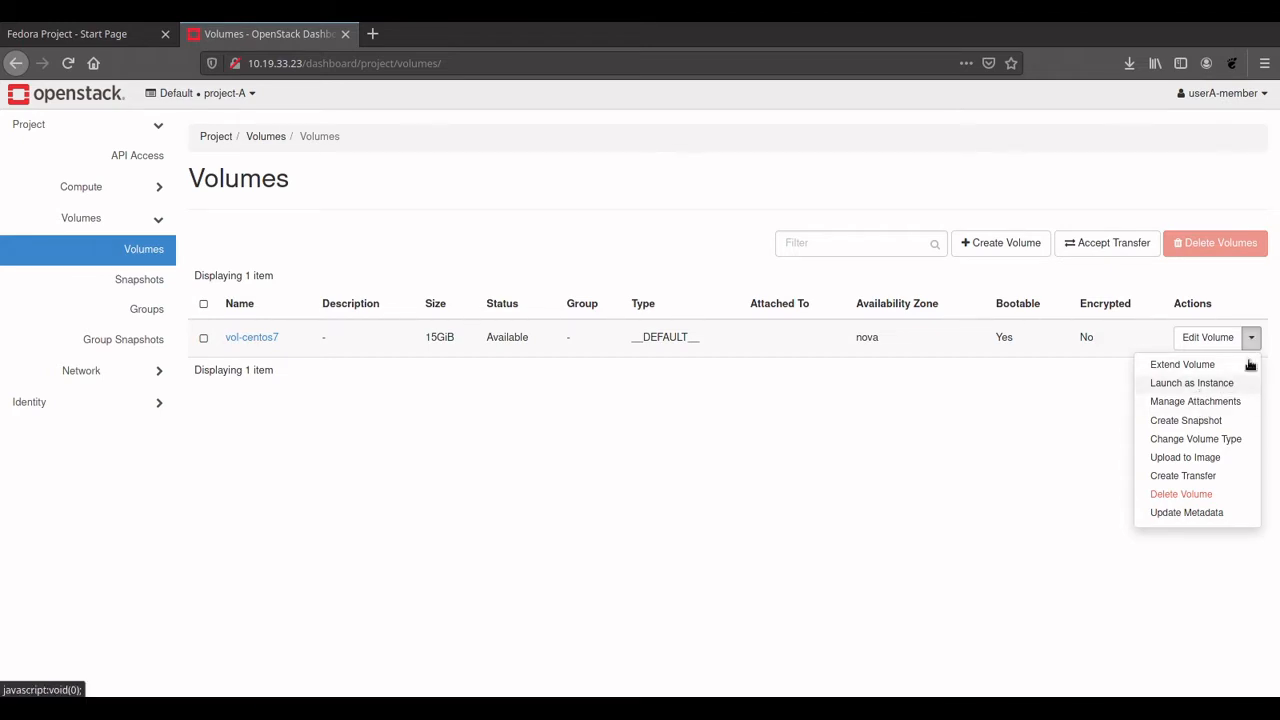
{"action": "left_click", "coordinate": [1180, 385]}
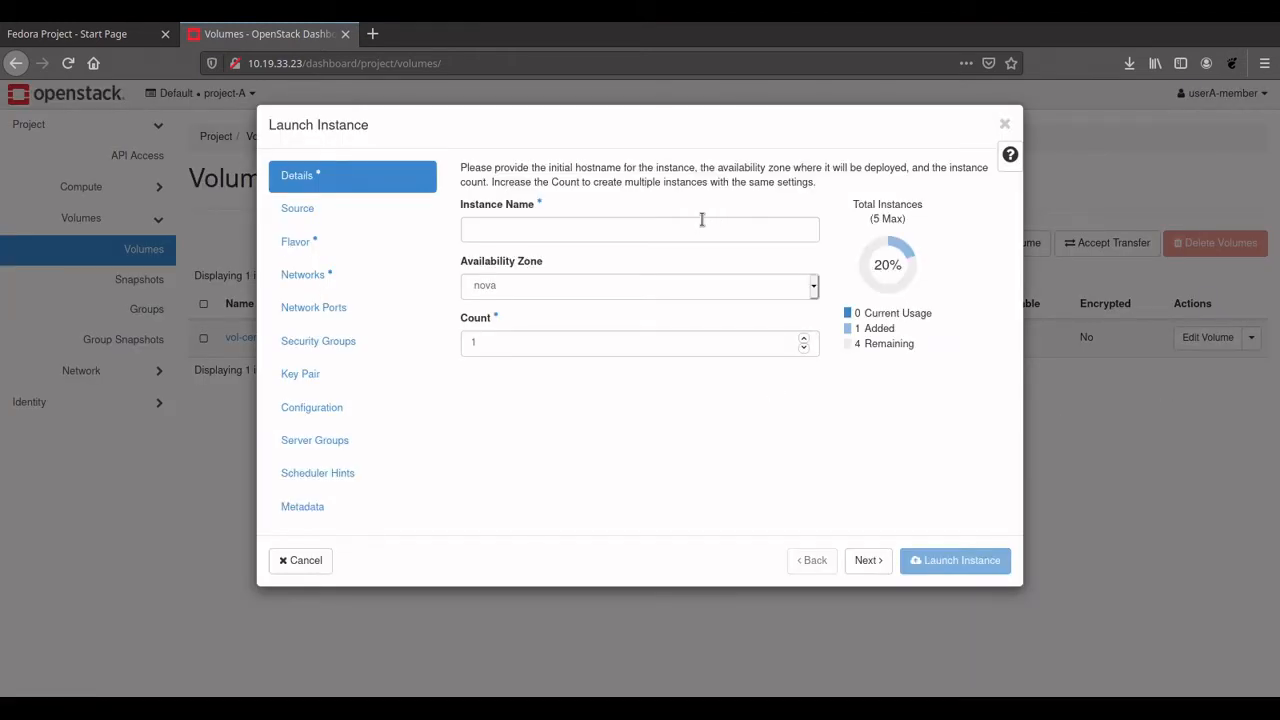
{"action": "type", "text": "inst-vol-centos7"}
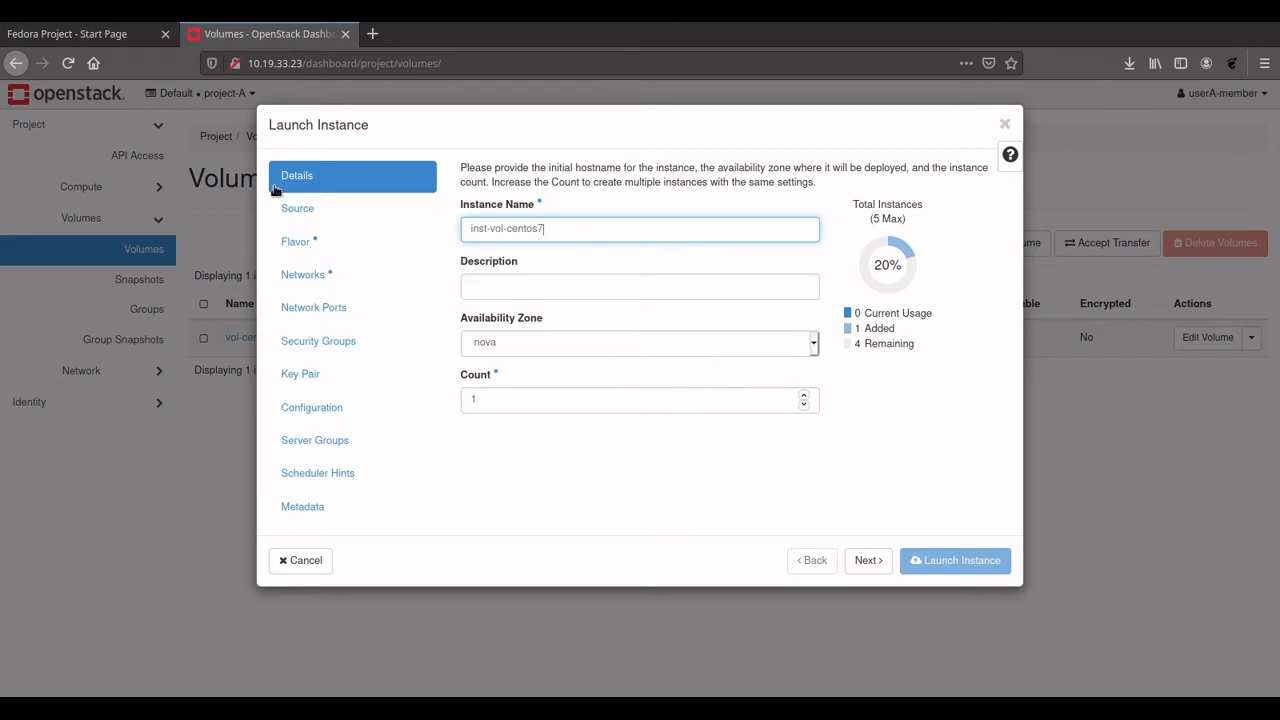
Allocate the vol-centos7 volume as the instance's boot source, with Delete Volume on Instance Delete set to No
{"action": "left_click", "coordinate": [322, 209]}
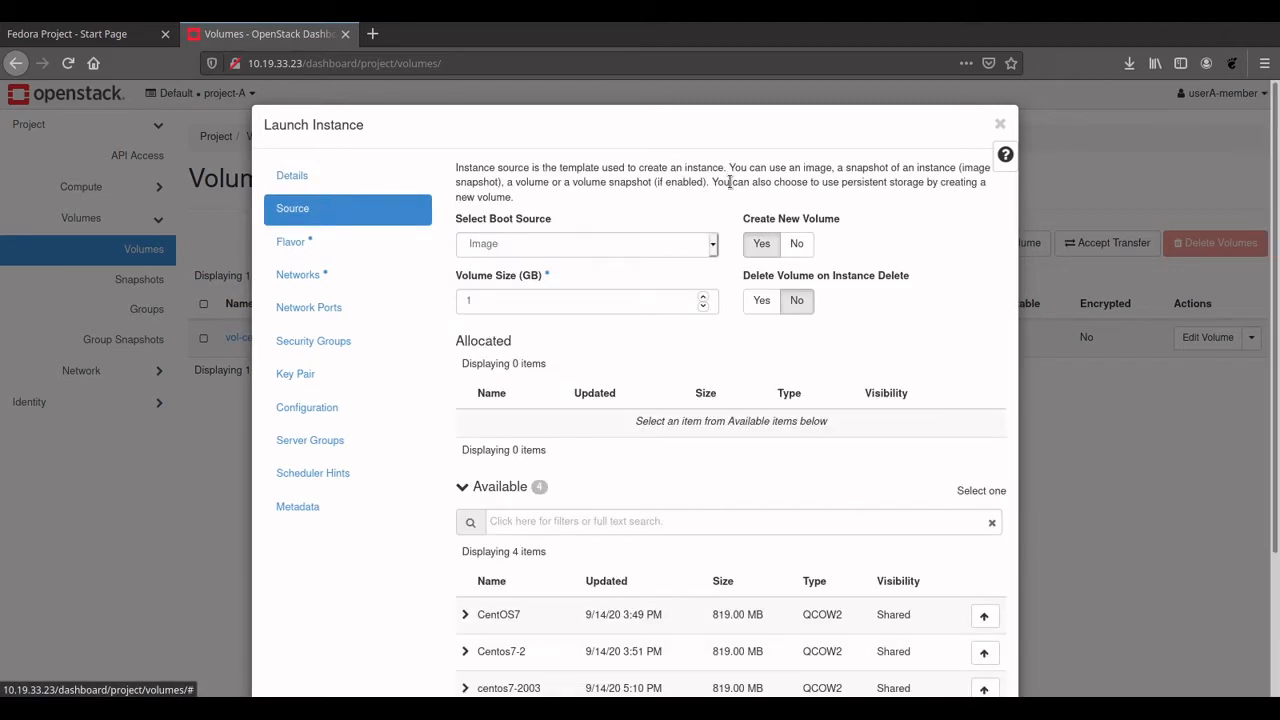
{"action": "left_click", "coordinate": [712, 246]}
{"action": "left_click", "coordinate": [519, 310]}
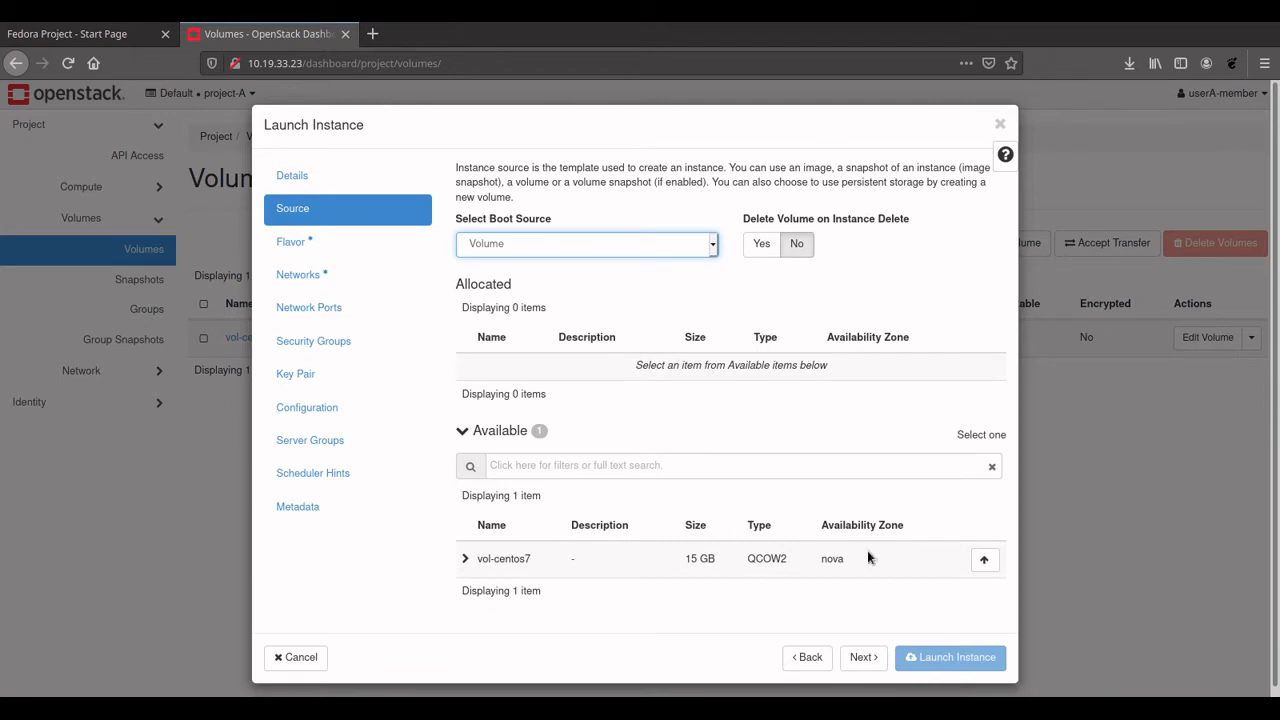
{"action": "left_click", "coordinate": [984, 559]}
{"action": "left_click", "coordinate": [757, 250]}
{"action": "left_click", "coordinate": [798, 248]}
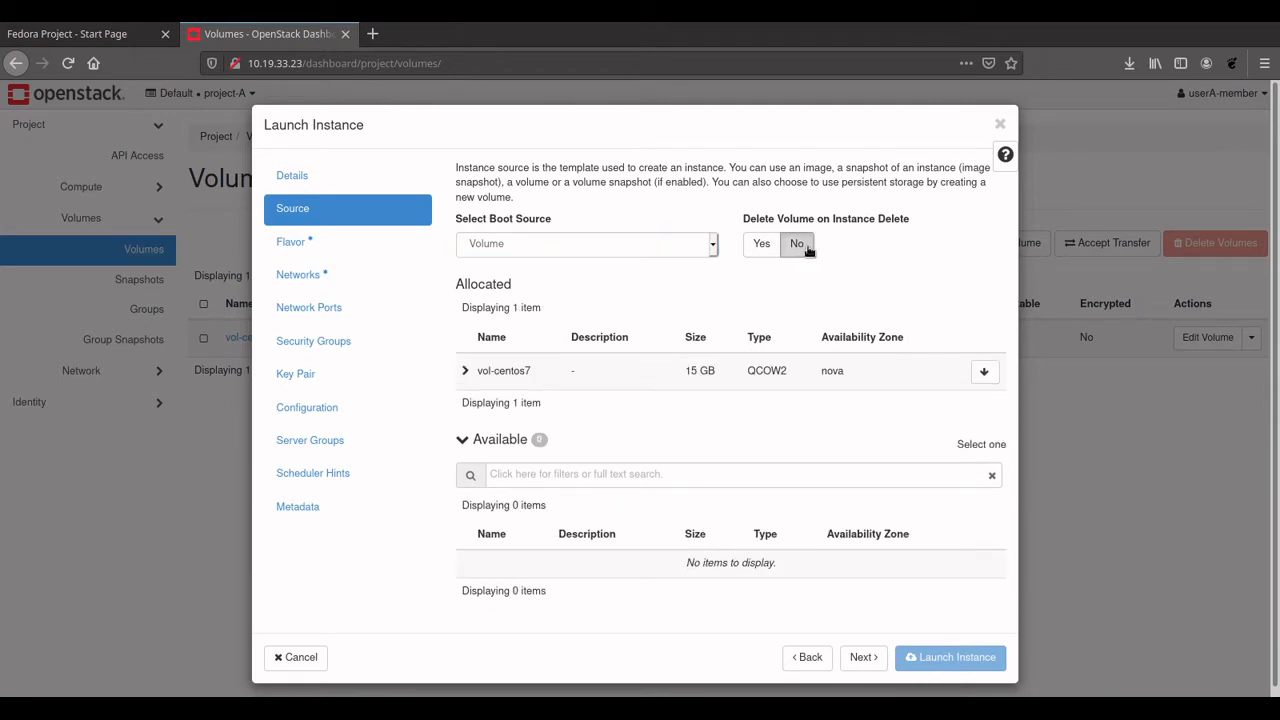
{"action": "left_click", "coordinate": [757, 245]}
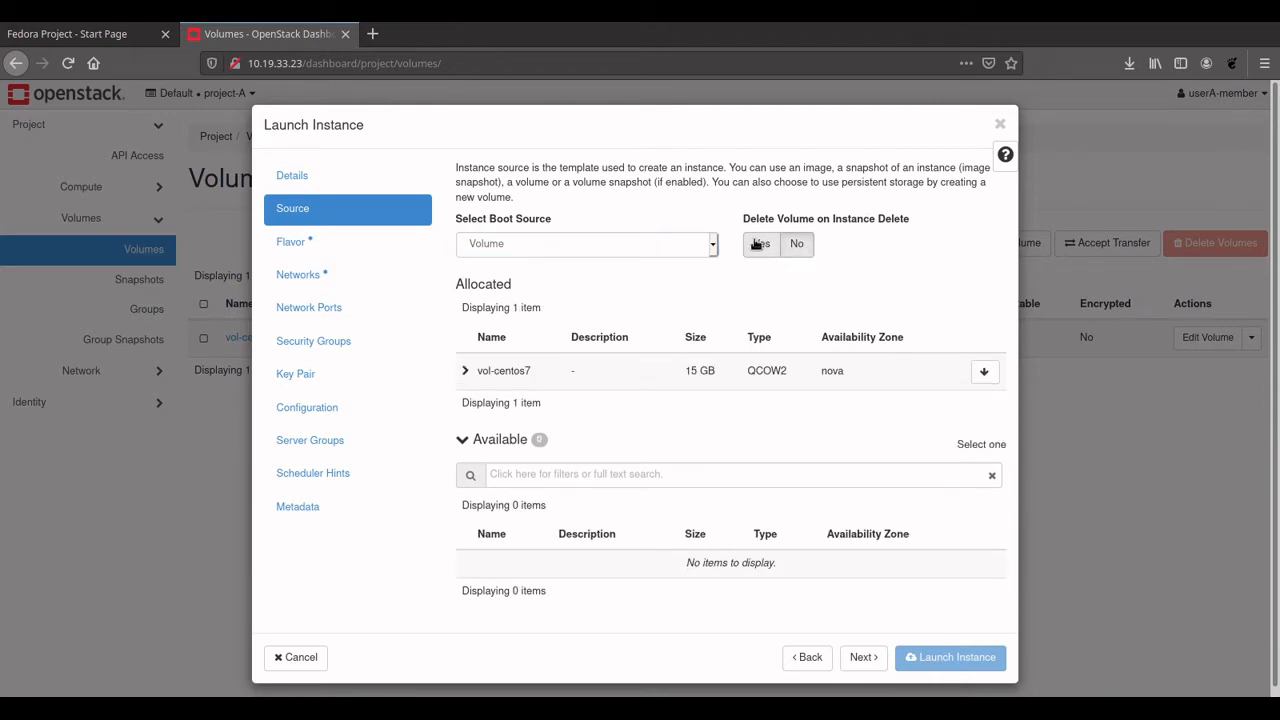
{"action": "left_click", "coordinate": [797, 248]}
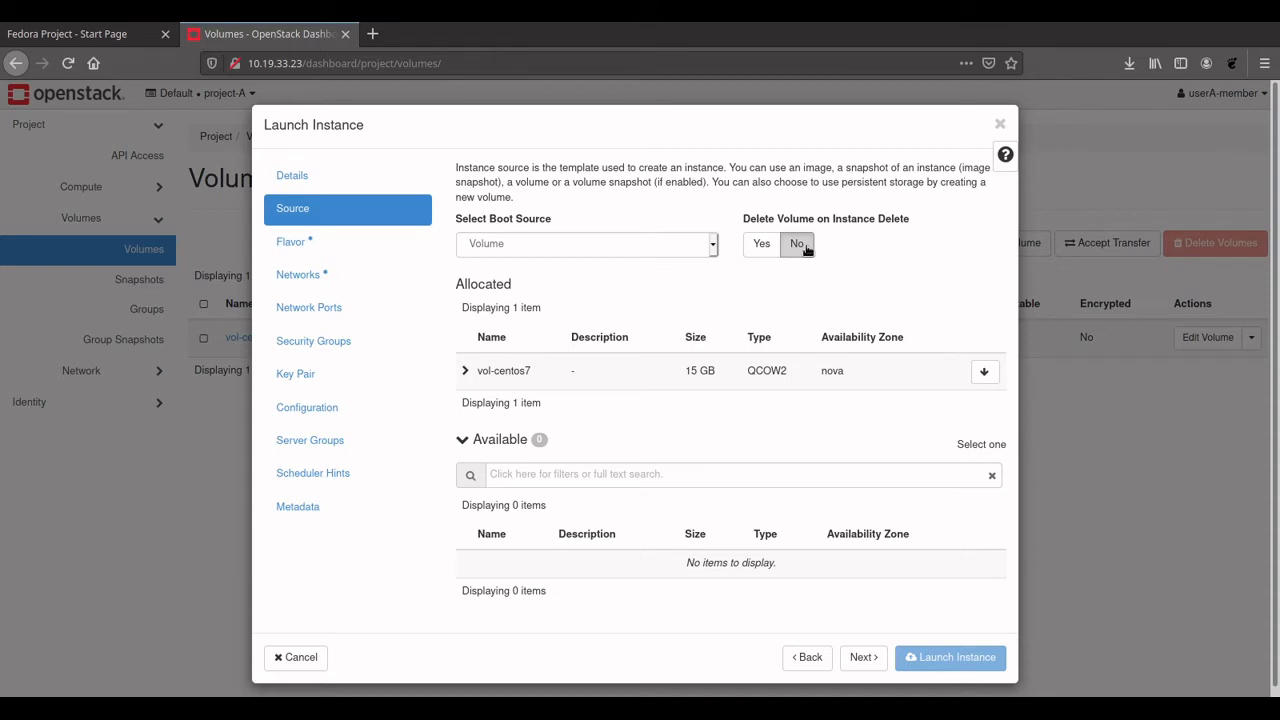
{"action": "left_click", "coordinate": [770, 248]}
{"action": "left_click", "coordinate": [797, 247]}
Allocate the m1-small flavor and the local1-net network to the instance
{"action": "left_click", "coordinate": [360, 252]}
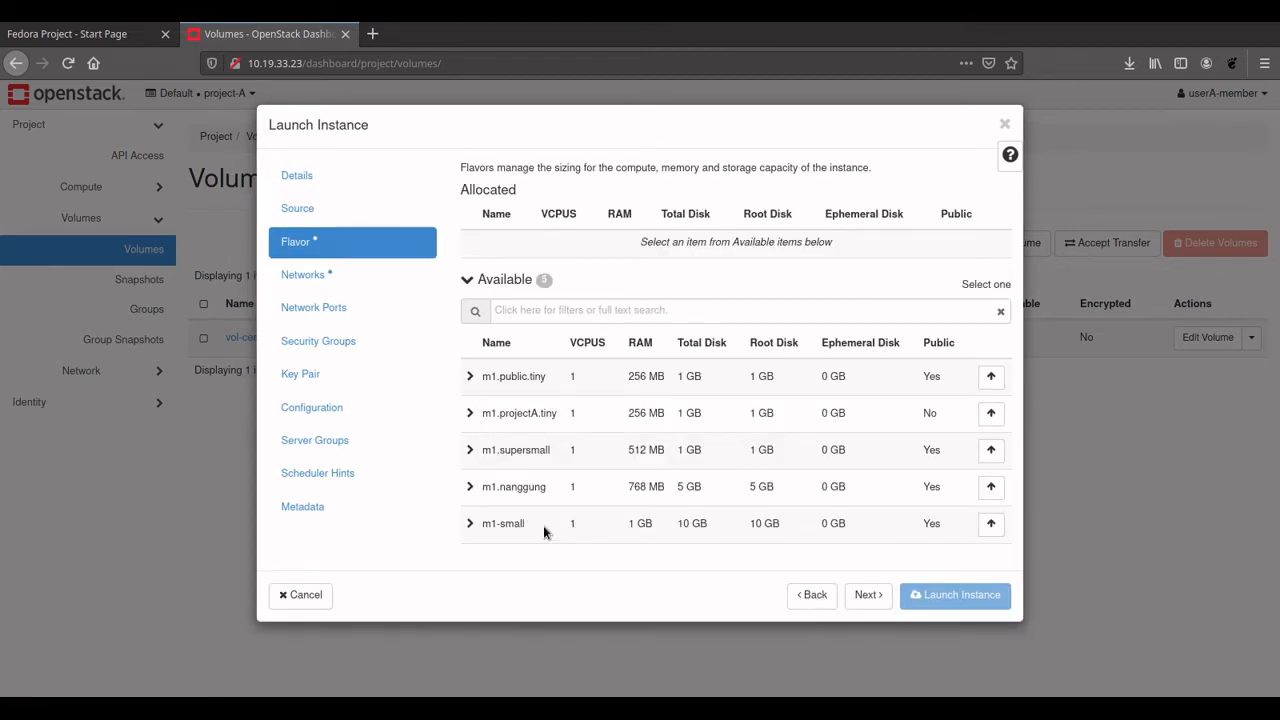
{"action": "left_click", "coordinate": [991, 522]}
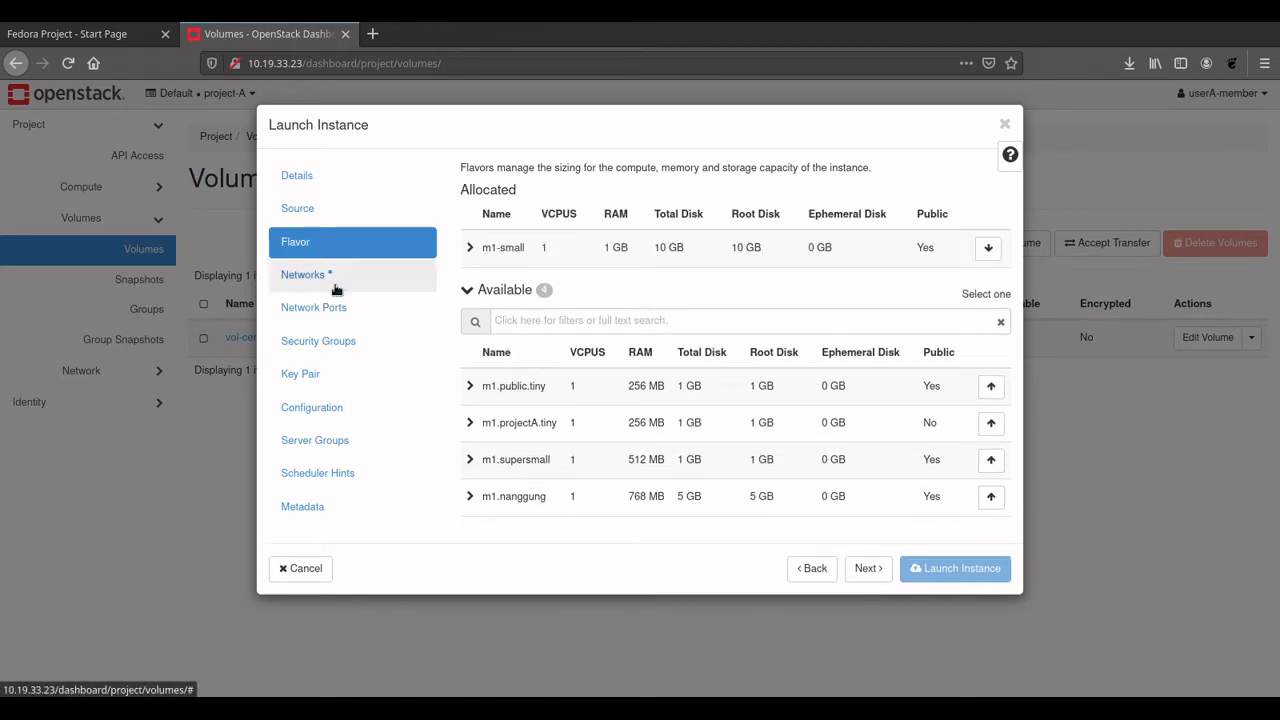
{"action": "left_click", "coordinate": [340, 278]}
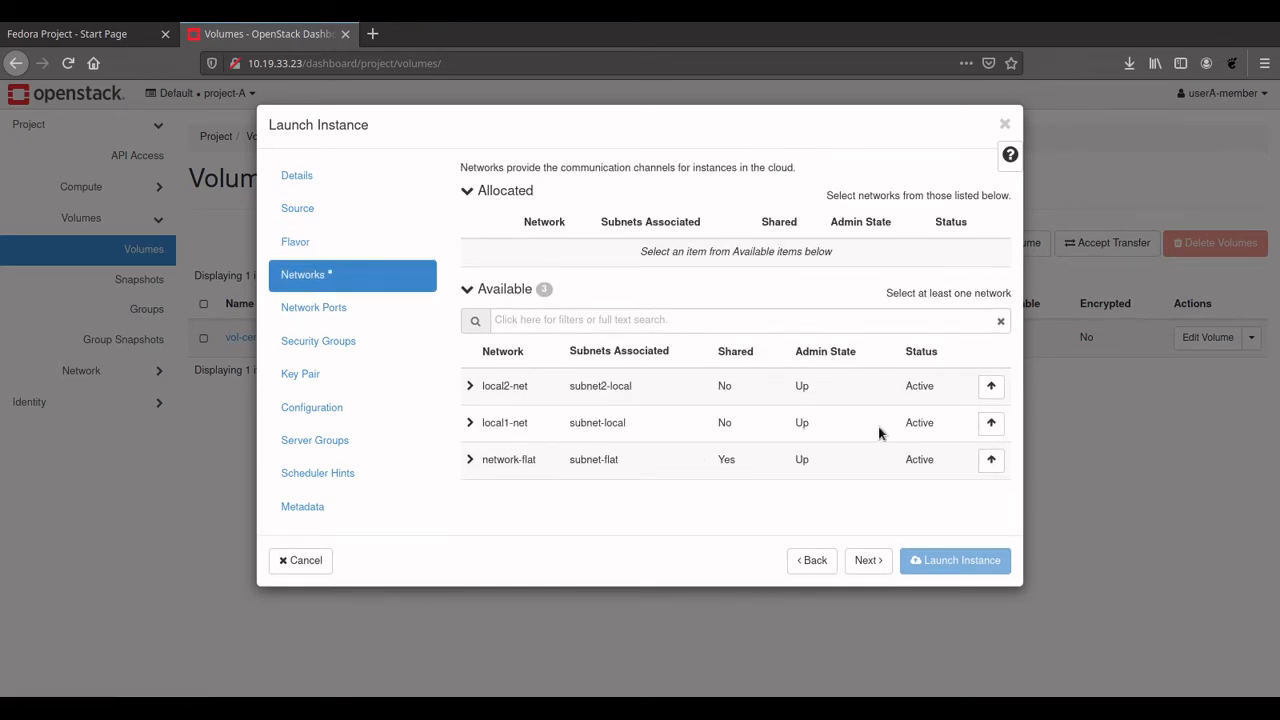
{"action": "left_click", "coordinate": [991, 422]}
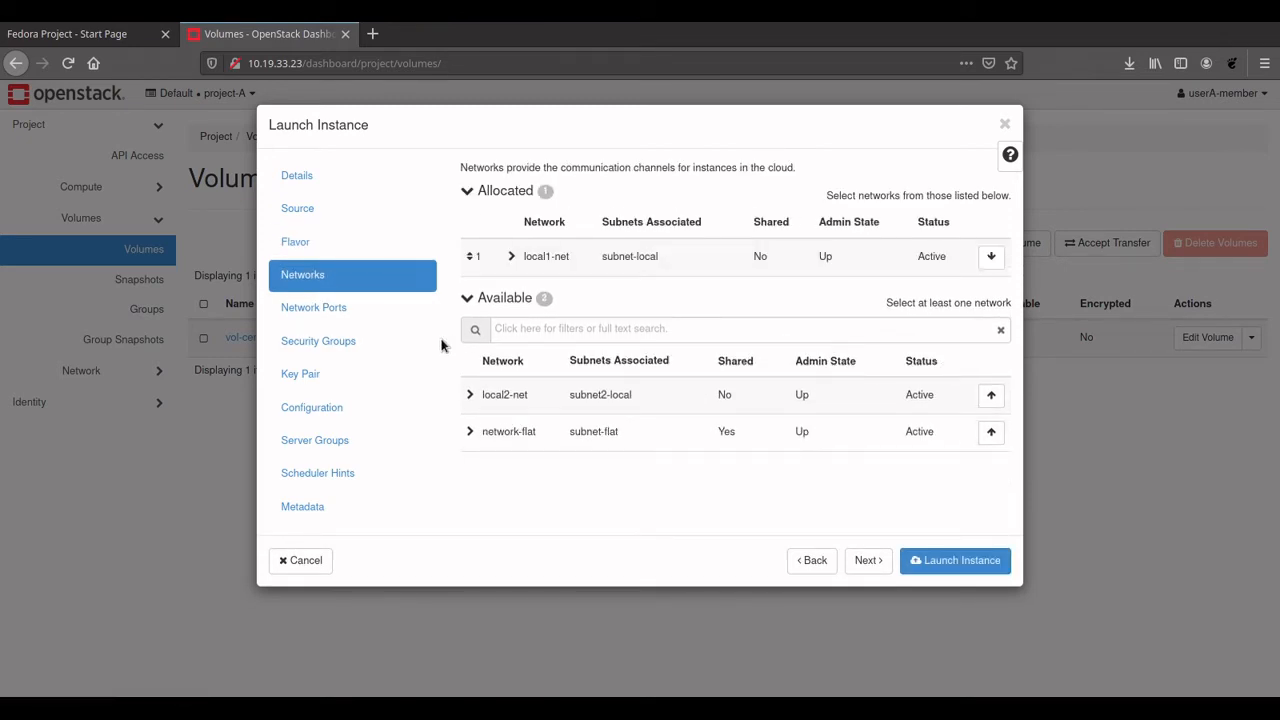
Replace the instance's default security group with sec-memberA and allocate the key-memberA-1 key pair
{"action": "left_click", "coordinate": [350, 311]}
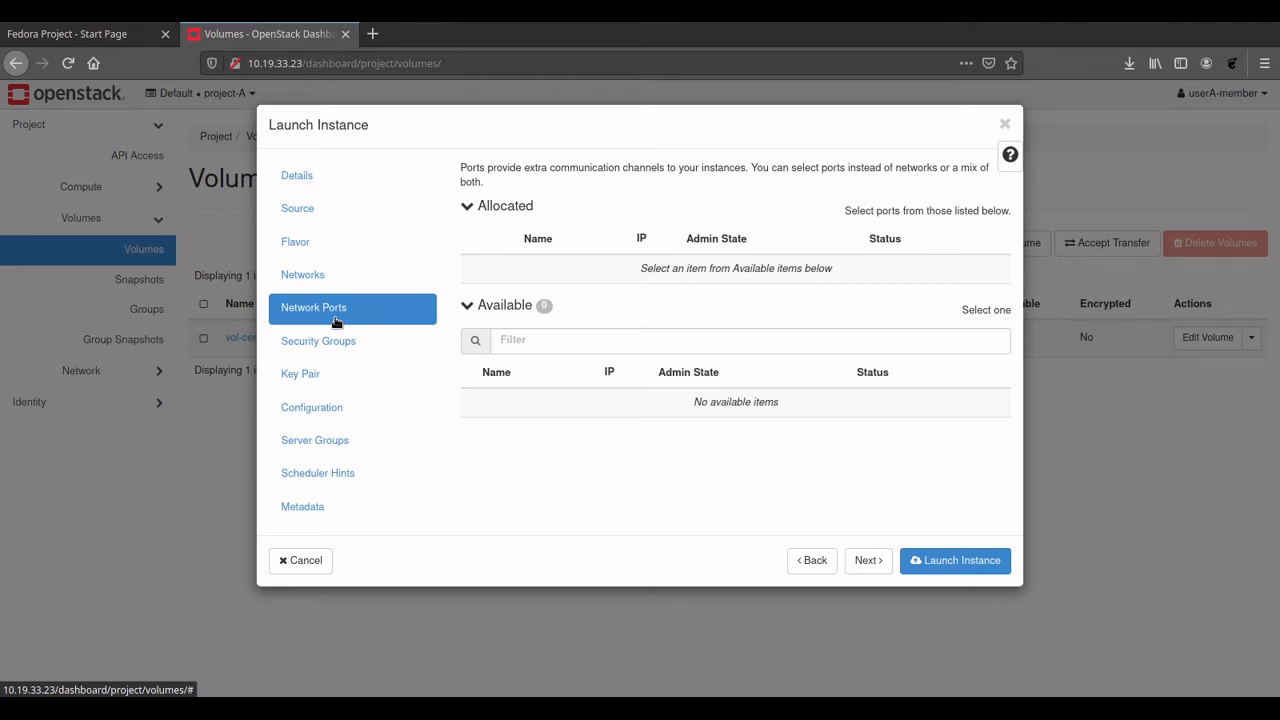
{"action": "left_click", "coordinate": [380, 344]}
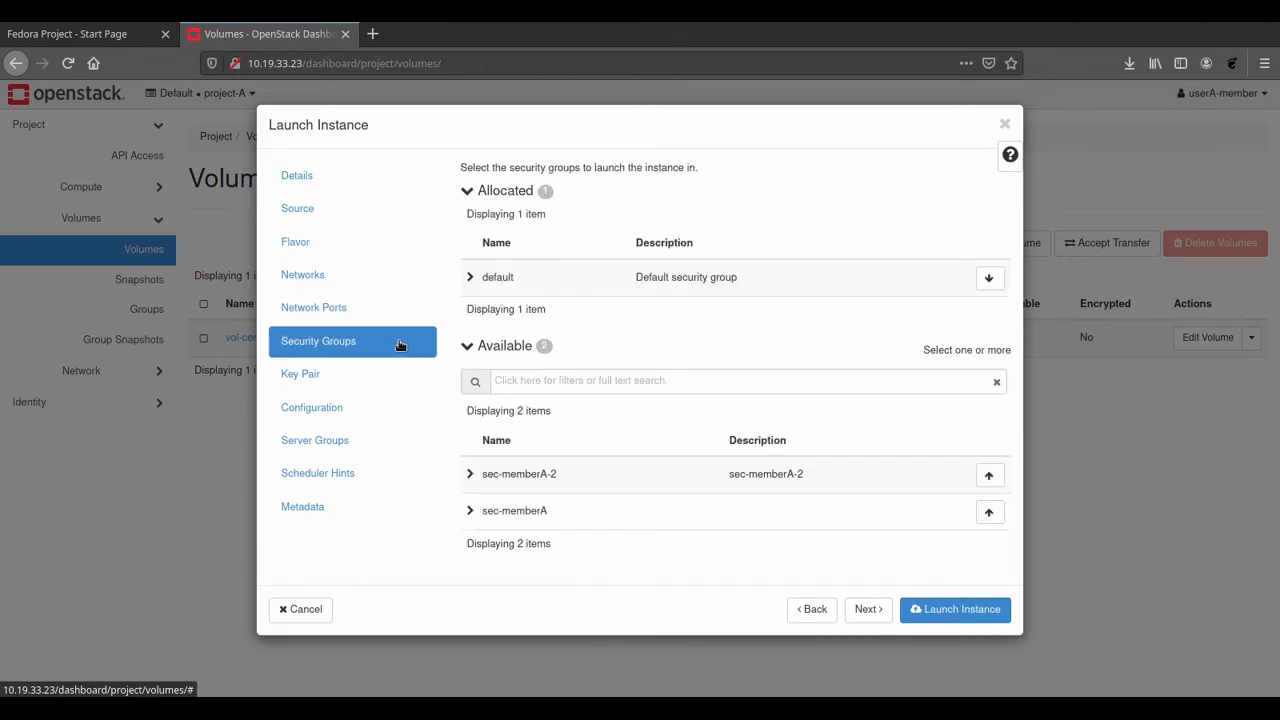
{"action": "left_click", "coordinate": [988, 277]}
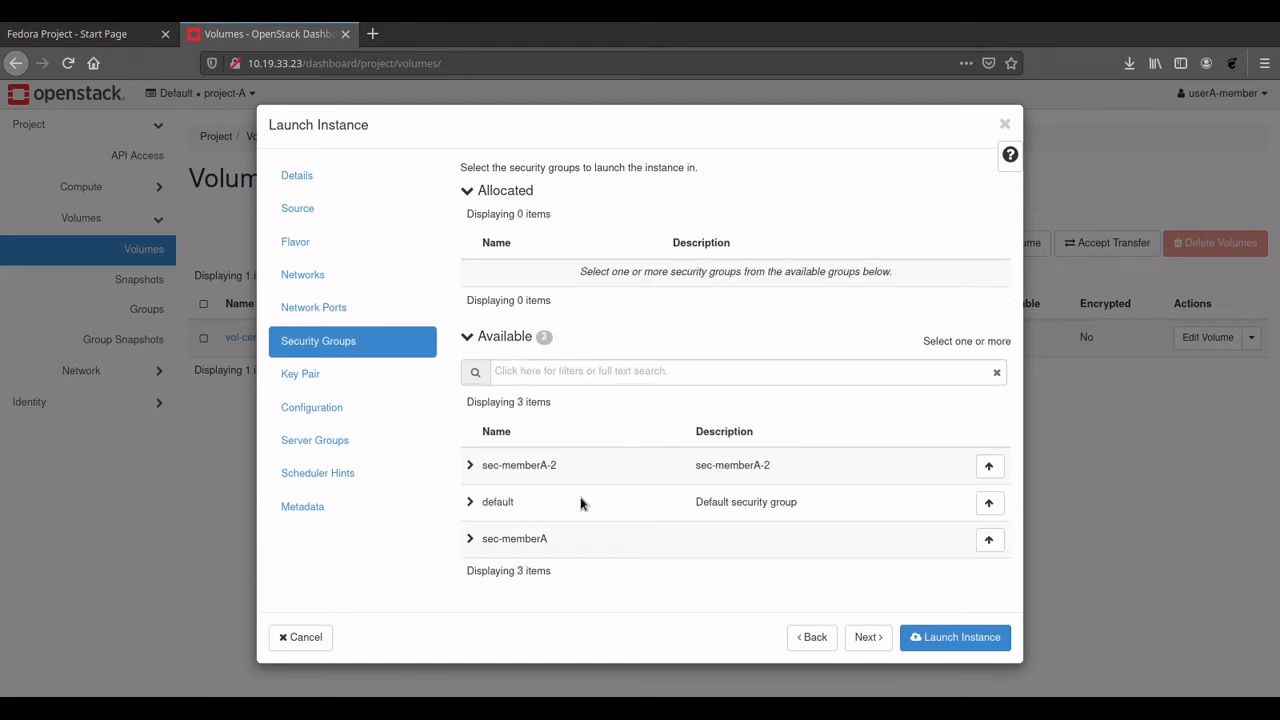
{"action": "left_click", "coordinate": [988, 540]}
{"action": "left_click", "coordinate": [366, 378]}
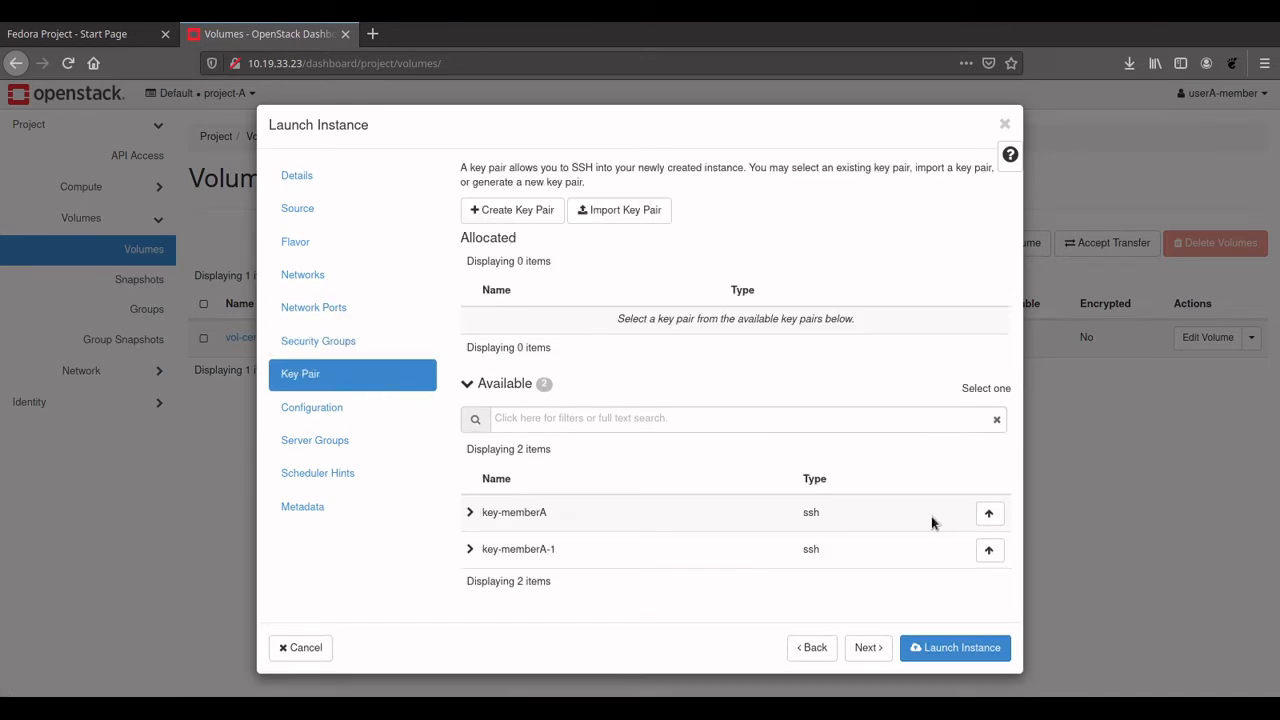
{"action": "left_click", "coordinate": [988, 550]}
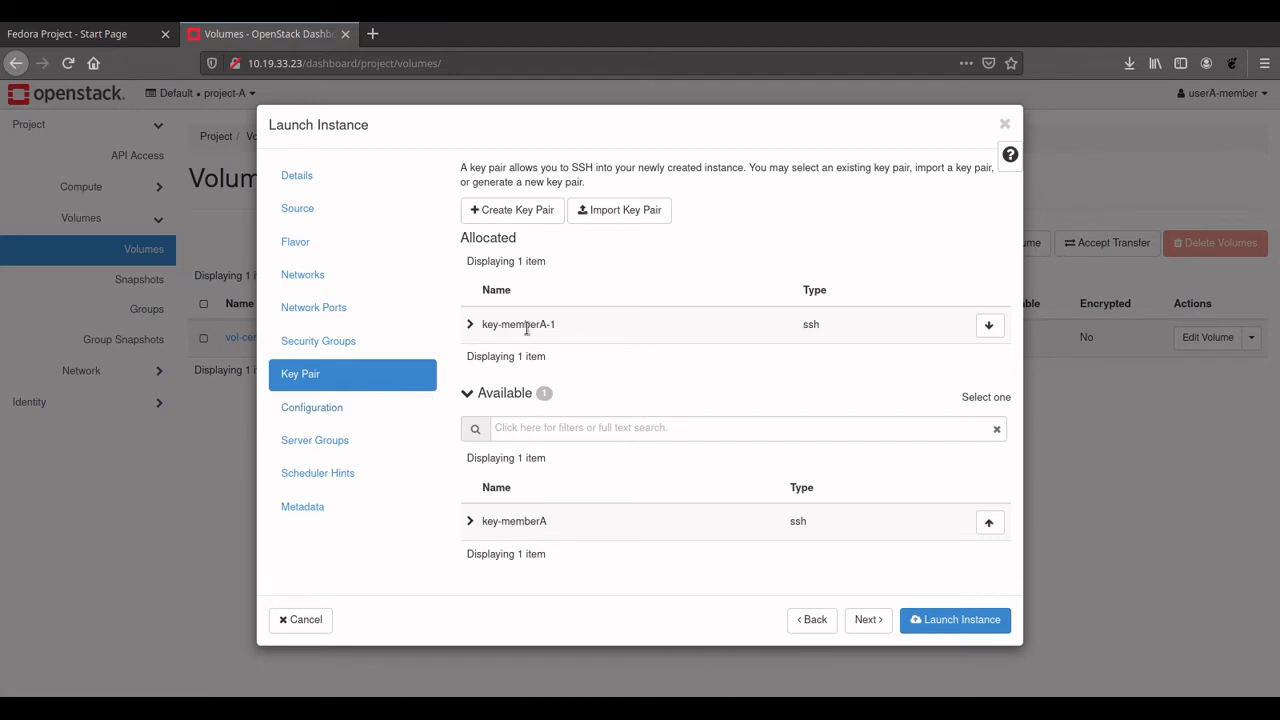
{"action": "left_click", "coordinate": [352, 412]}
{"action": "left_click", "coordinate": [353, 437]}
{"action": "left_click", "coordinate": [349, 418]}
{"action": "left_click", "coordinate": [347, 440]}
{"action": "left_click", "coordinate": [343, 420]}
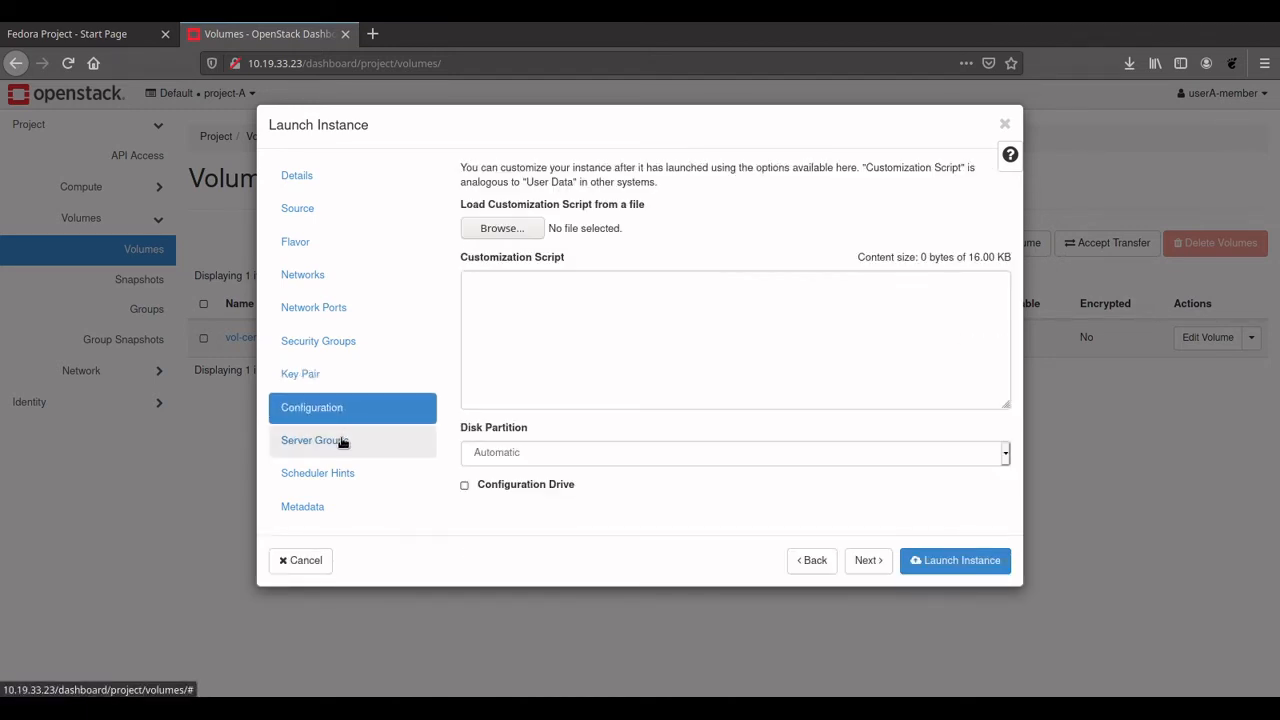
{"action": "left_click", "coordinate": [343, 443]}
{"action": "left_click", "coordinate": [335, 416]}
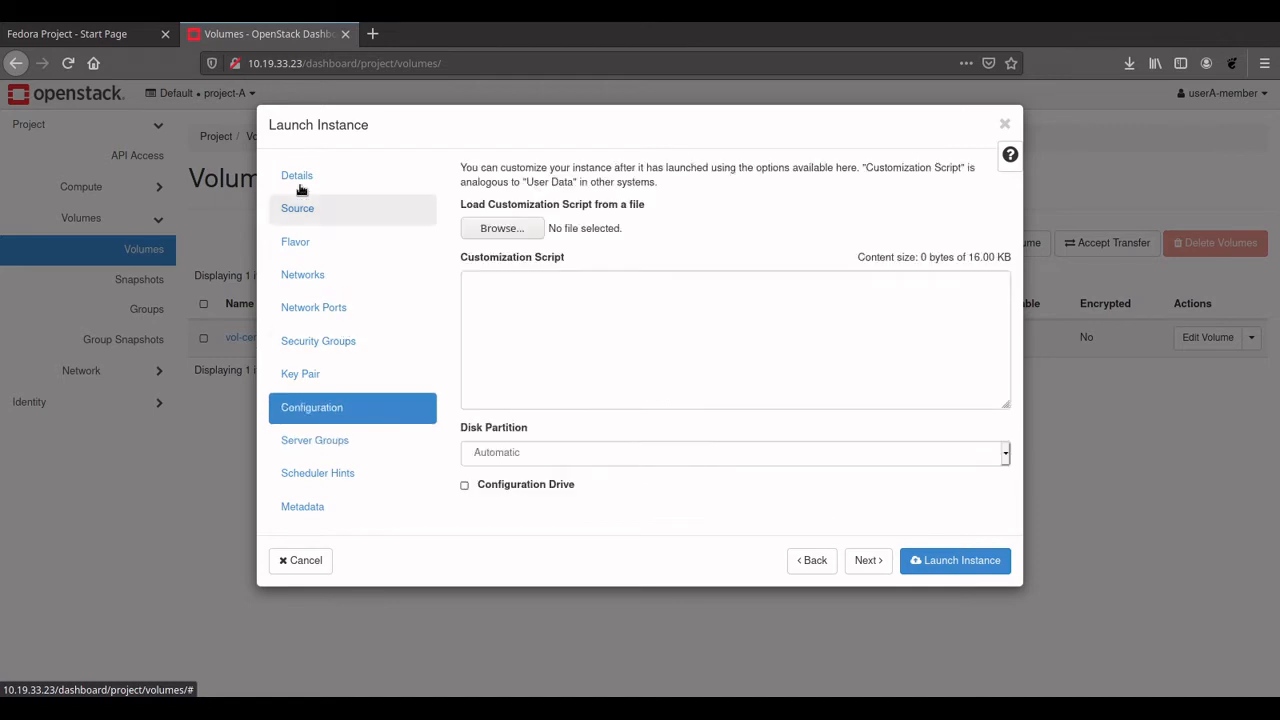
Launch the configured instance and open the project's list of compute instances
{"action": "left_click", "coordinate": [950, 560]}
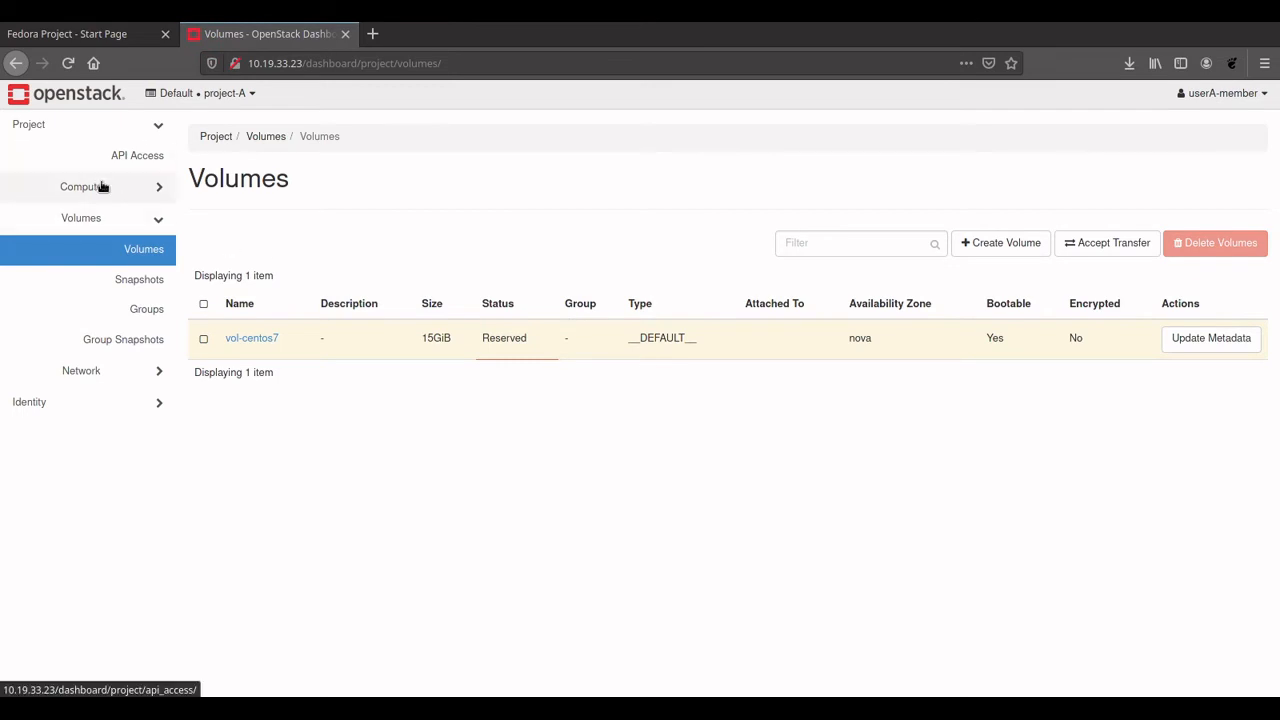
{"action": "left_click", "coordinate": [150, 187]}
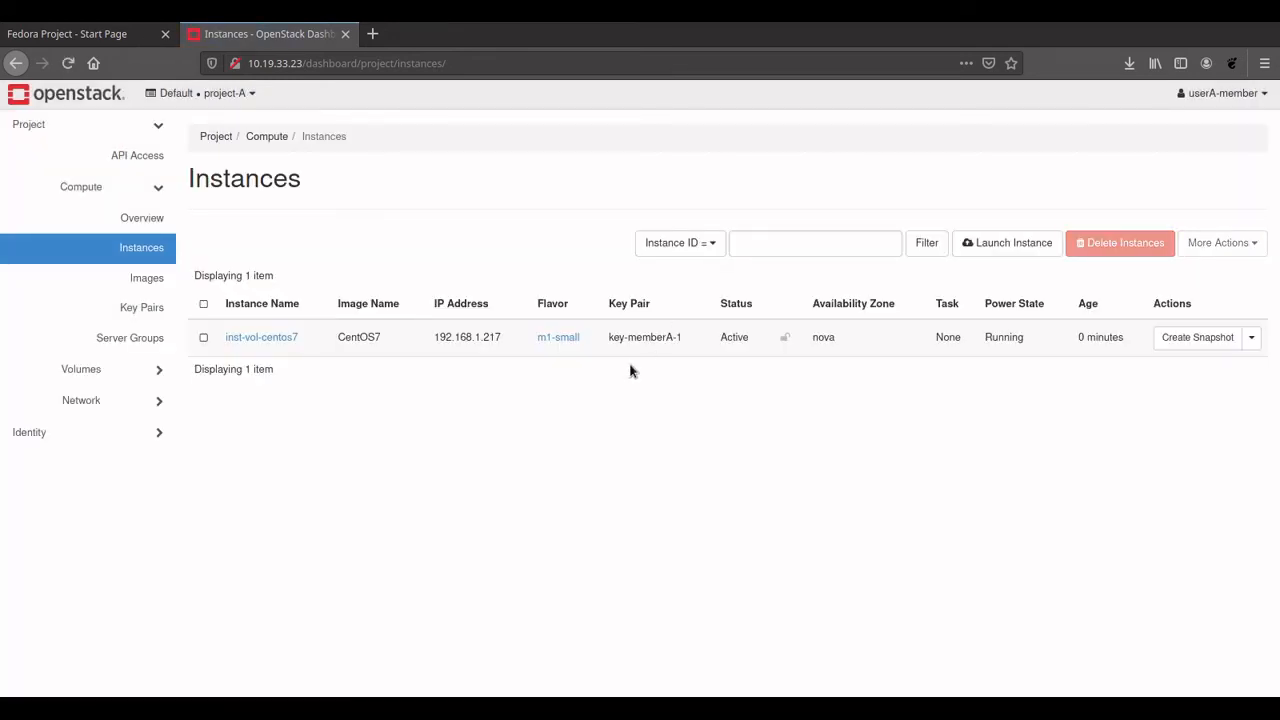
Associate the floating IP 10.19.33.231 with the inst-vol-centos7 port at 192.168.1.217
{"action": "left_click", "coordinate": [1251, 337]}
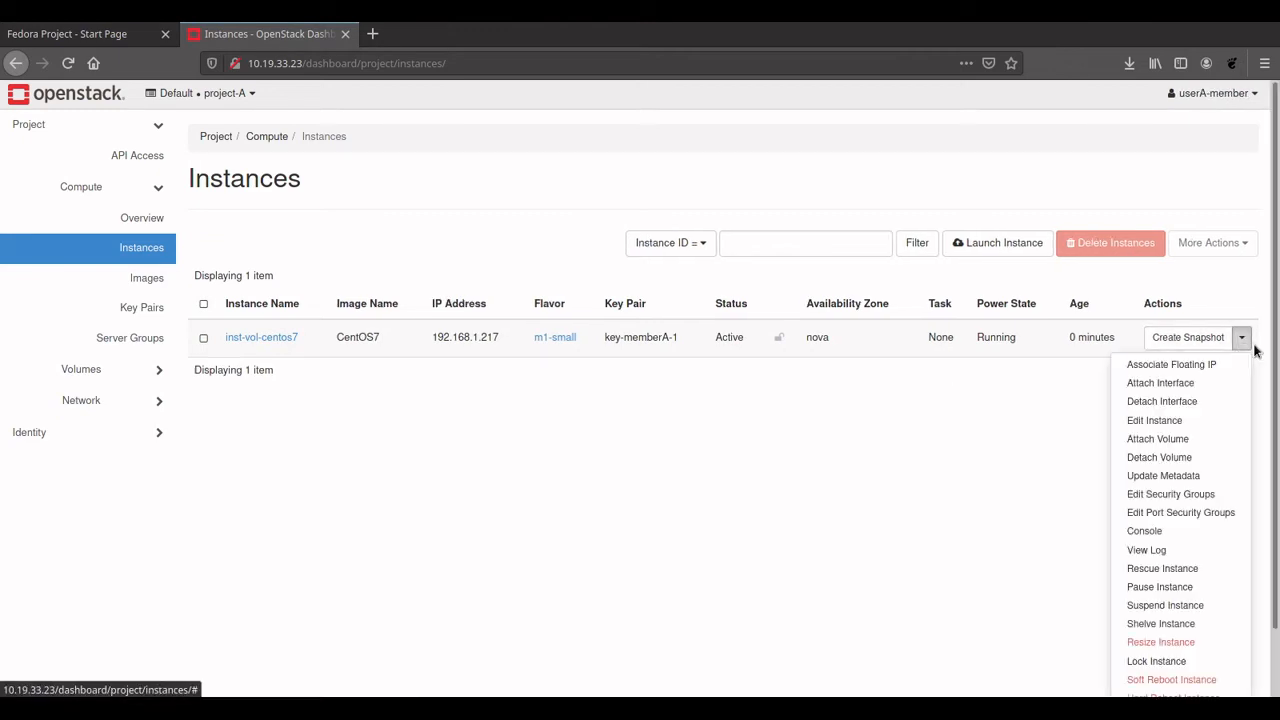
{"action": "left_click", "coordinate": [1198, 365]}
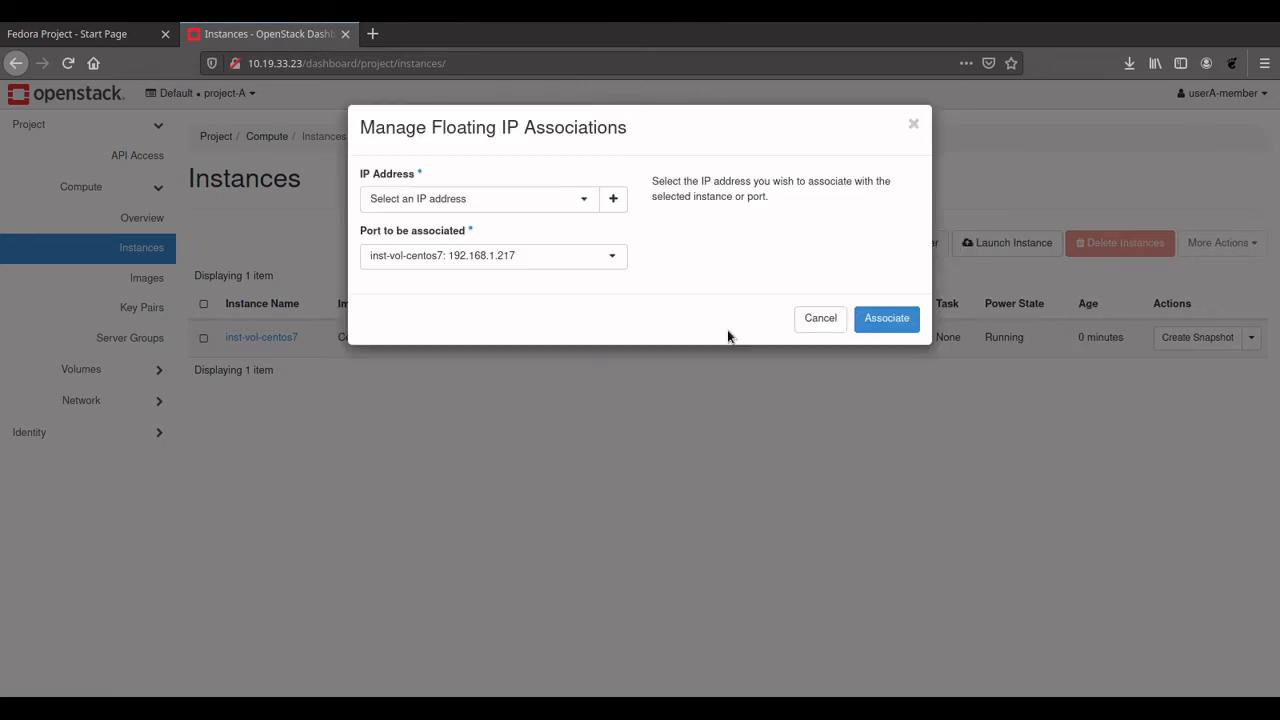
{"action": "left_click", "coordinate": [530, 209]}
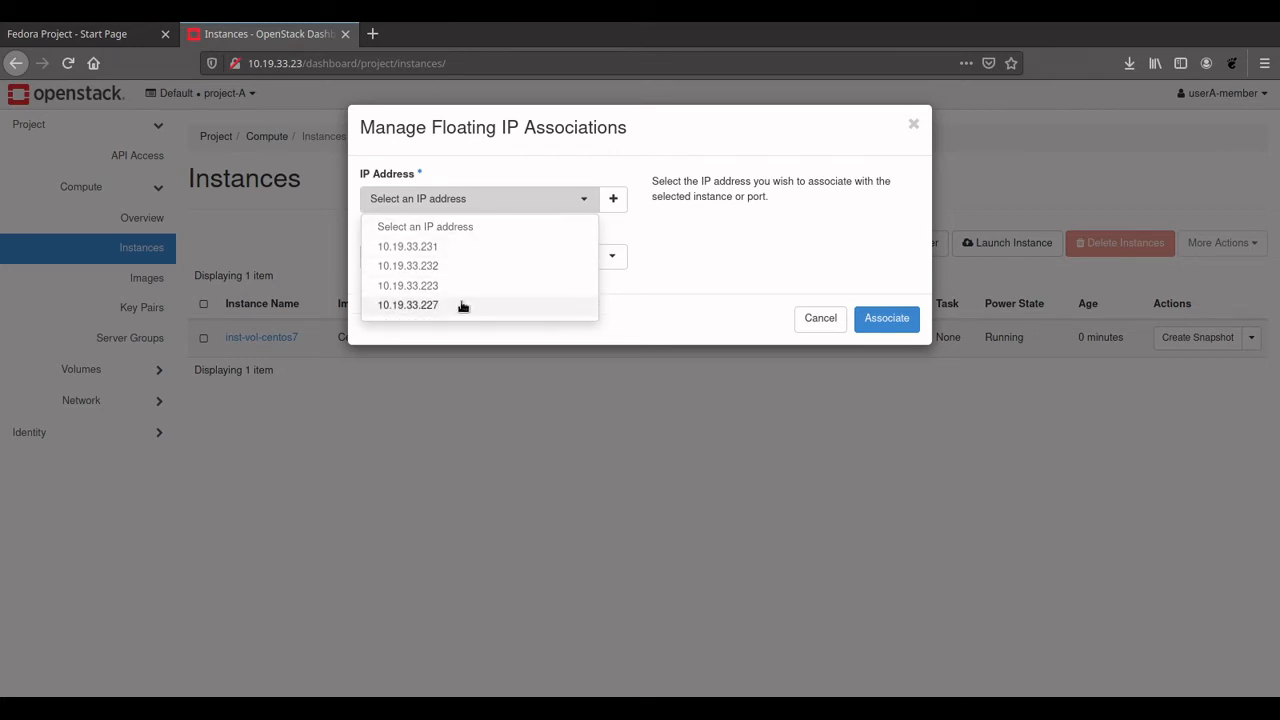
{"action": "left_click", "coordinate": [446, 247]}
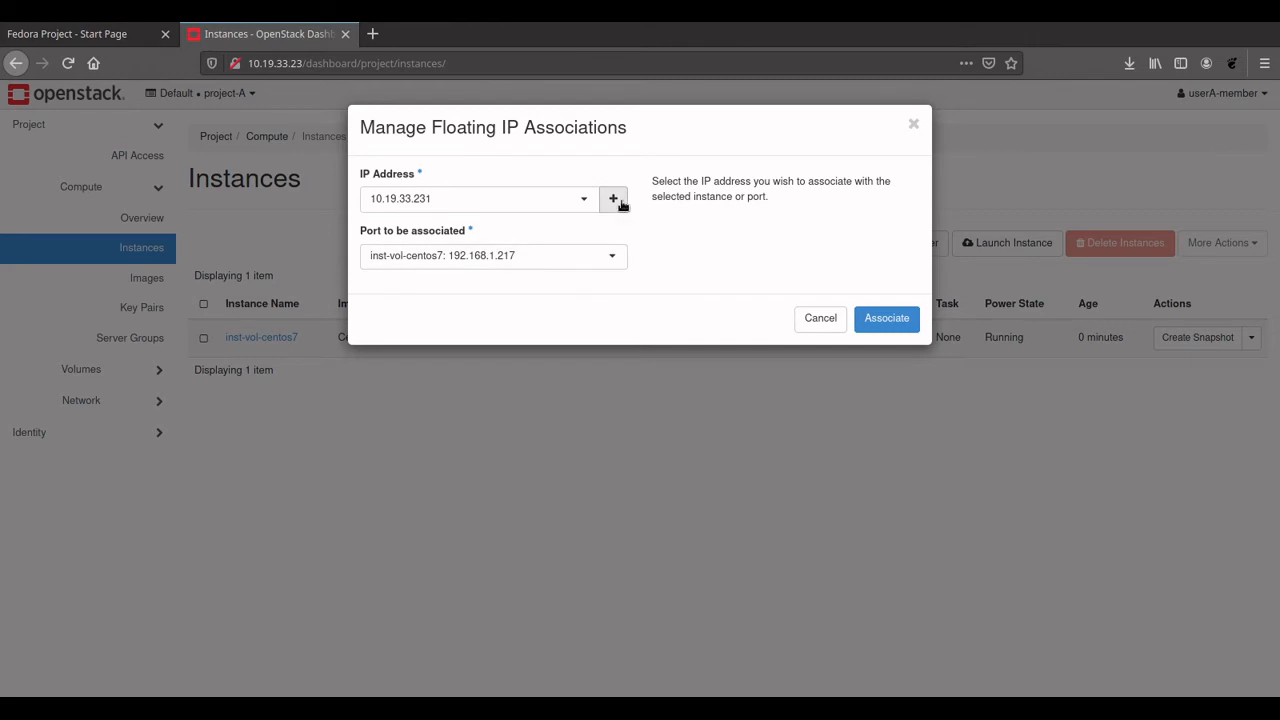
{"action": "left_click", "coordinate": [583, 200]}
{"action": "left_click", "coordinate": [580, 183]}
{"action": "left_click", "coordinate": [893, 318]}
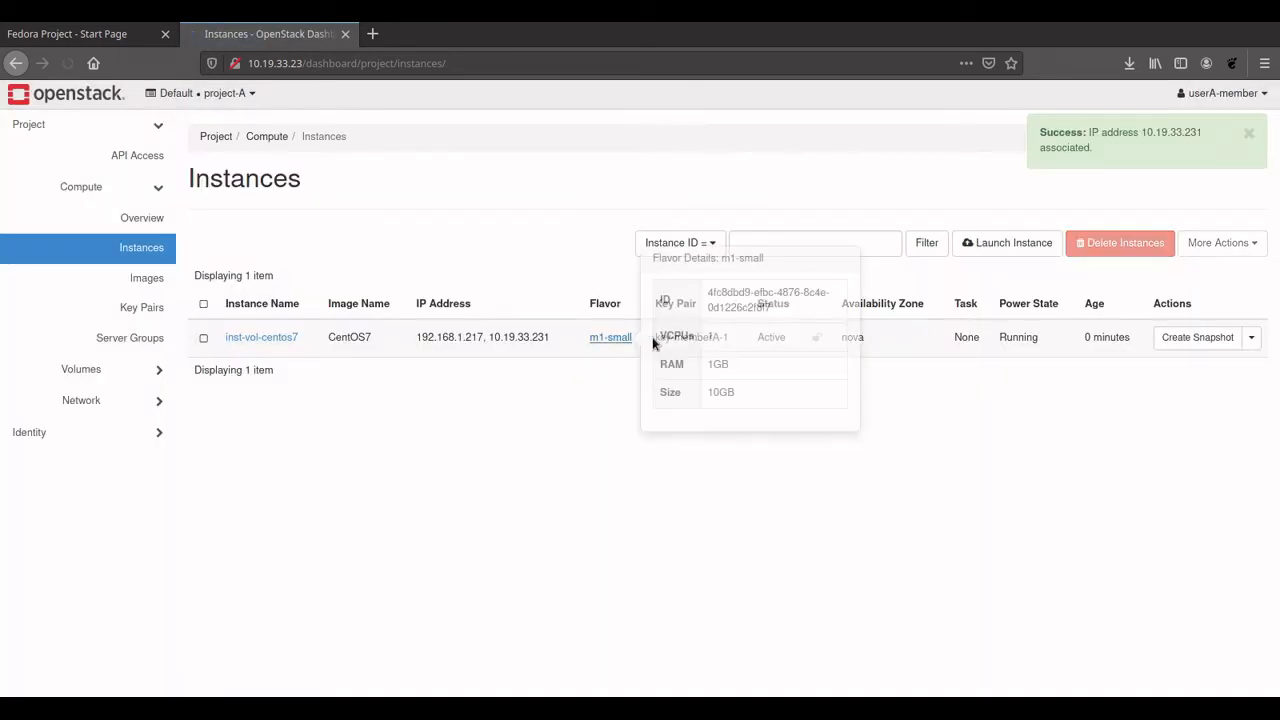
Open the inst-vol-centos7 instance's console log, examine its latest boot messages, and reload it to check the boot progress
{"action": "left_click", "coordinate": [288, 340]}
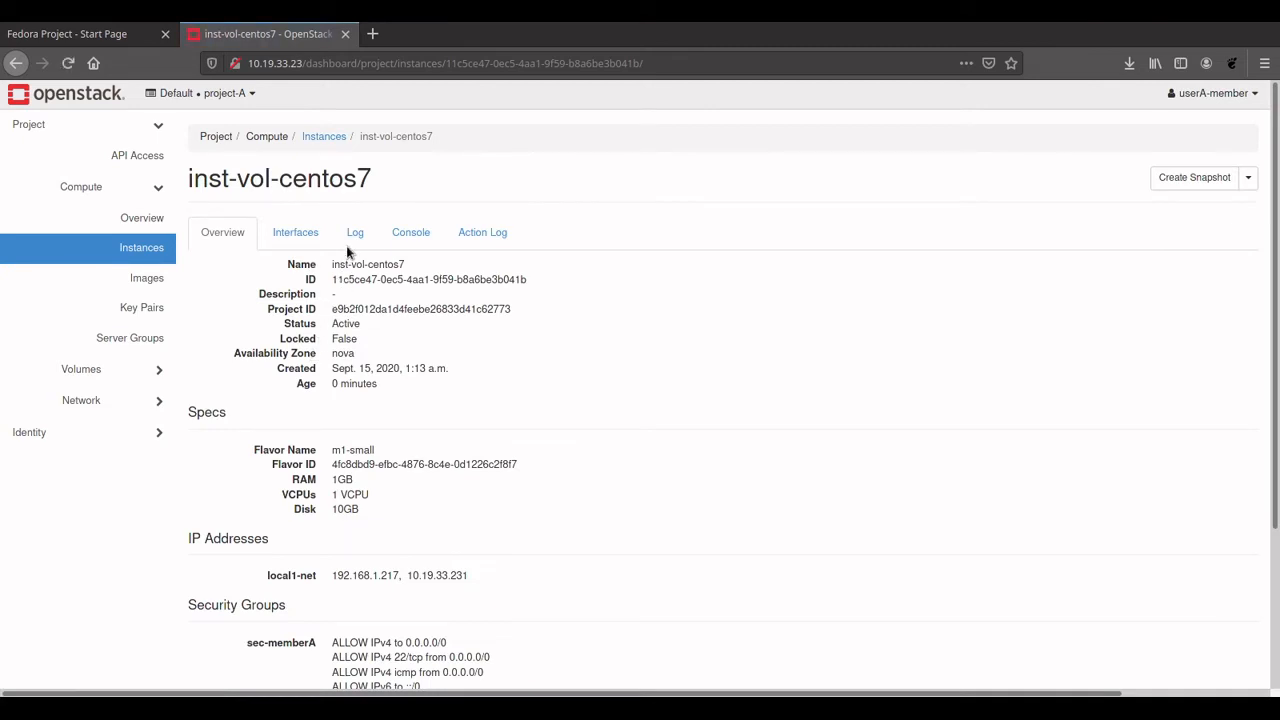
{"action": "left_click", "coordinate": [354, 240]}
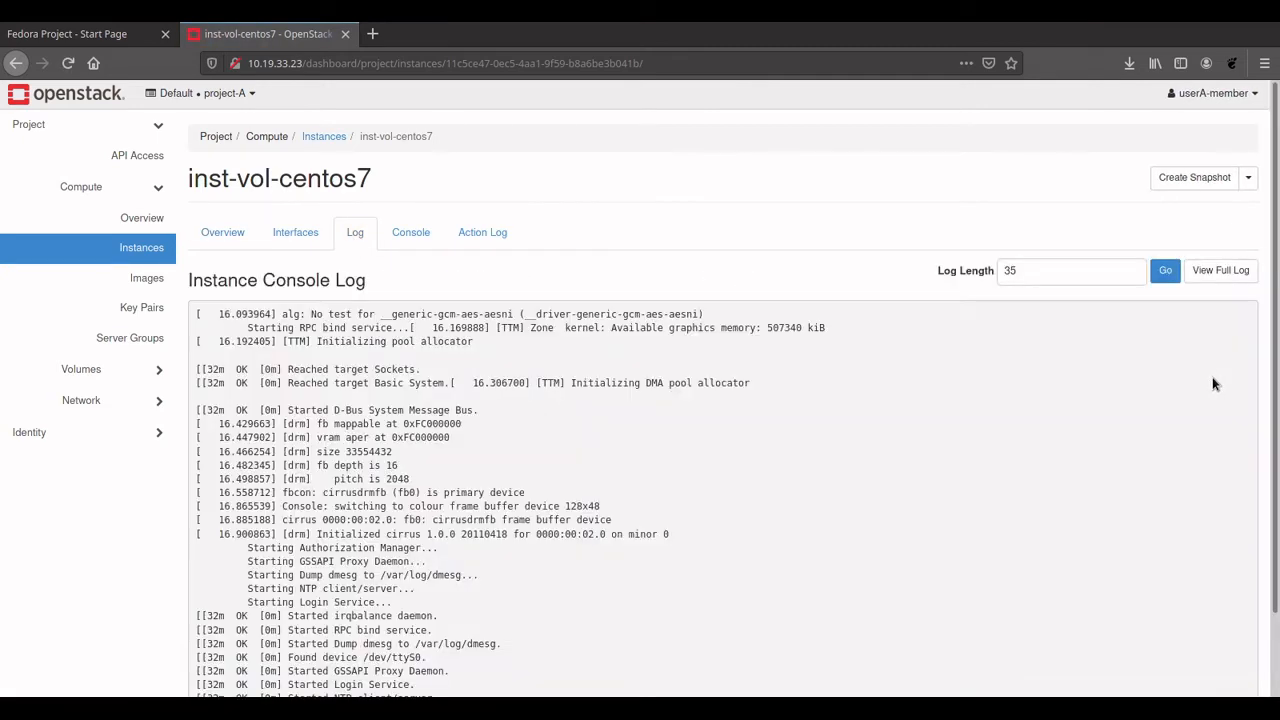
{"action": "scroll", "coordinate": [1277, 355], "scroll_direction": "down", "scroll_amount": 2}
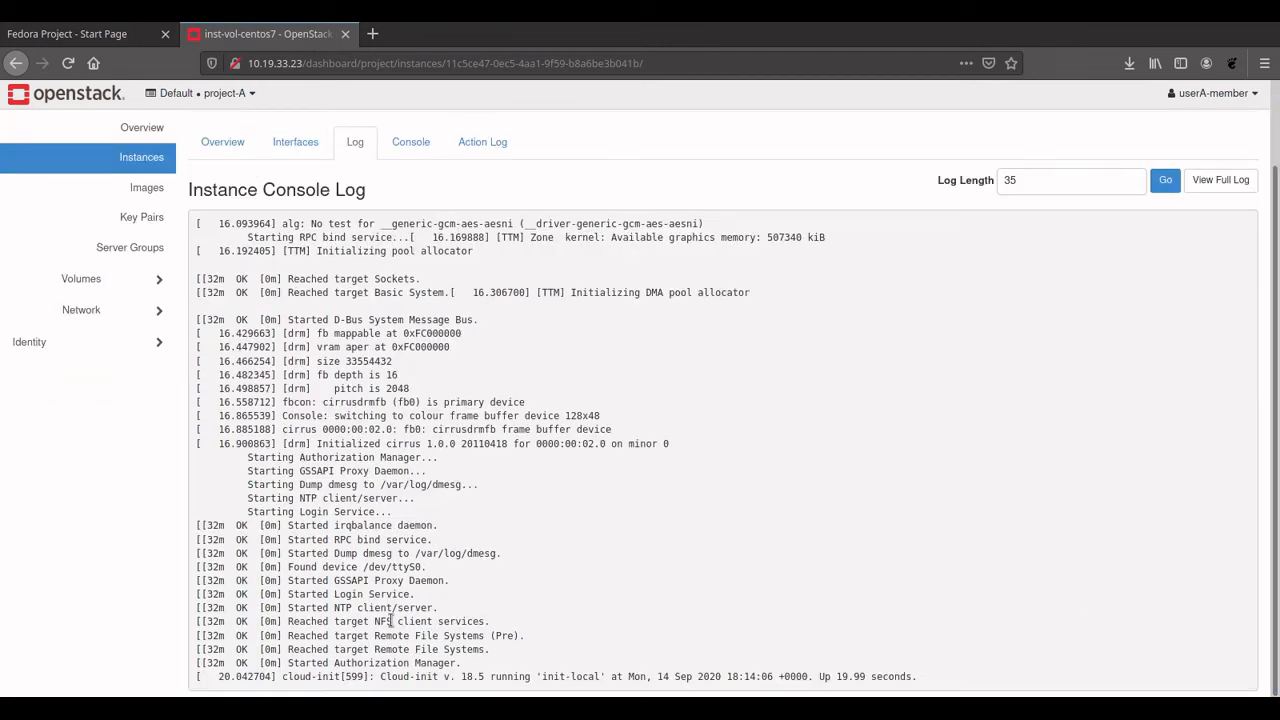
{"action": "left_click_drag", "start_coordinate": [277, 664], "coordinate": [522, 668]}
{"action": "left_click", "coordinate": [563, 668]}
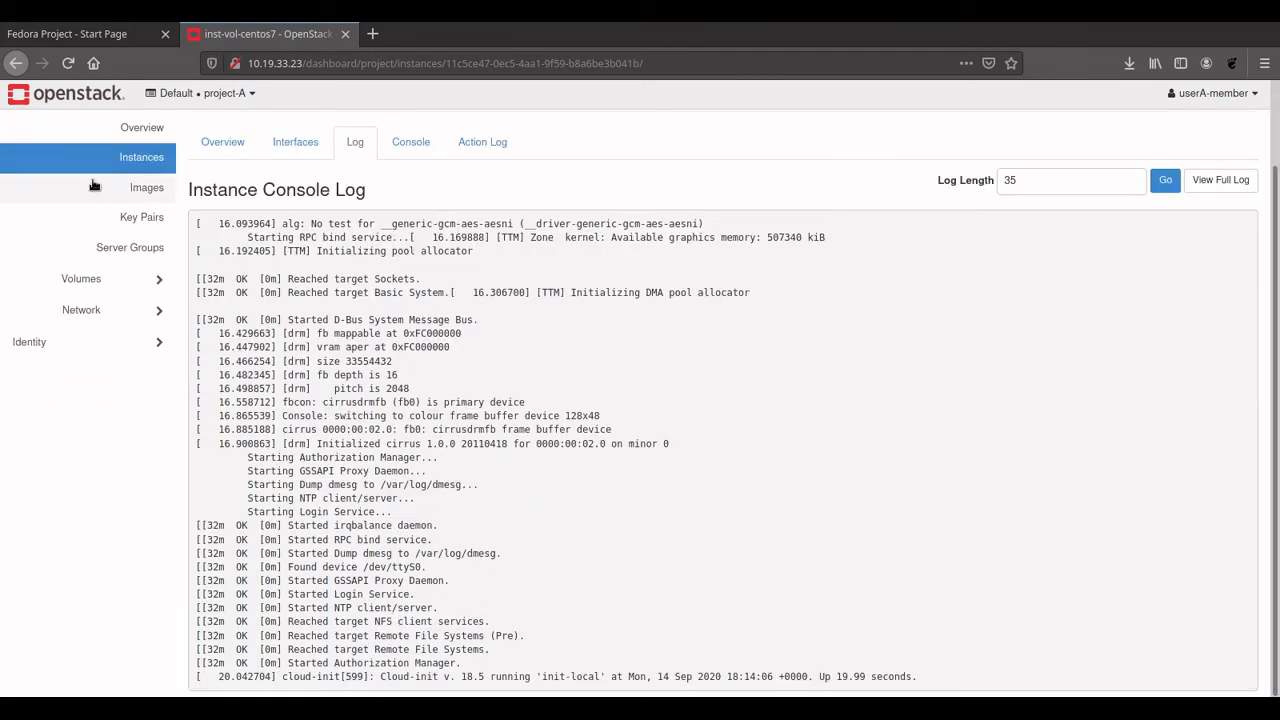
{"action": "left_click", "coordinate": [68, 63]}
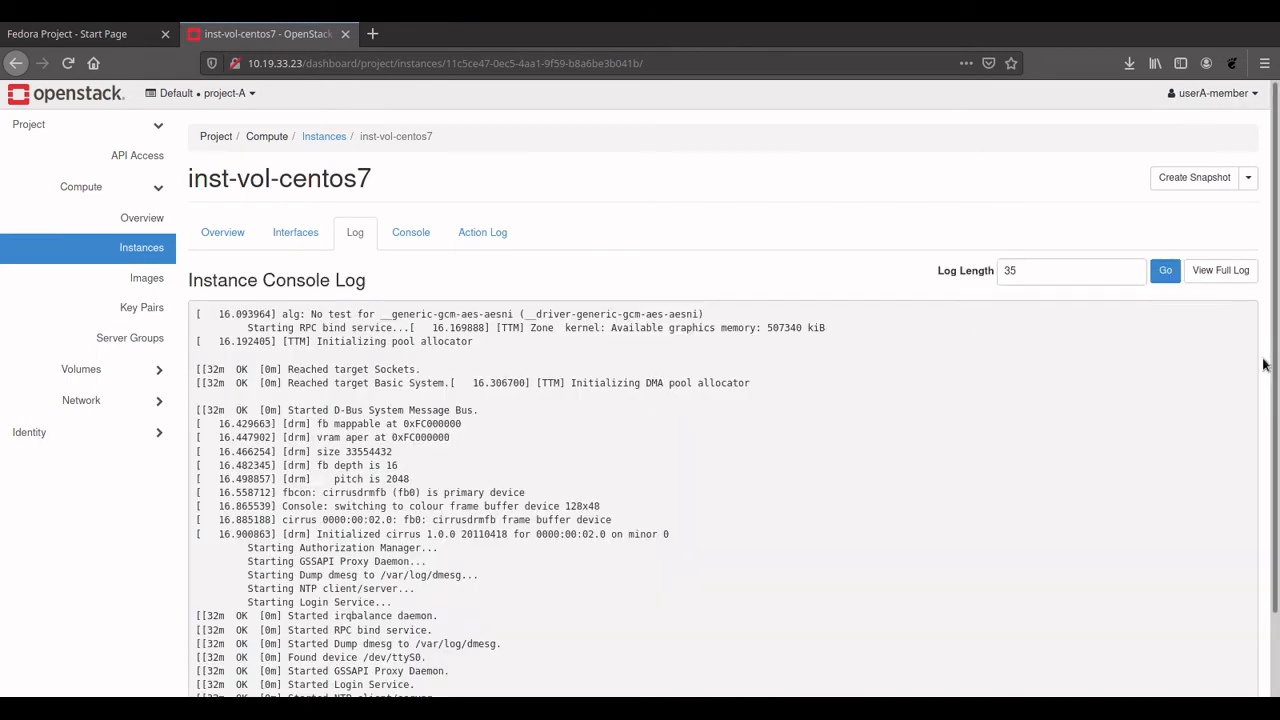
{"action": "left_click_drag", "start_coordinate": [1277, 444], "coordinate": [1278, 528]}
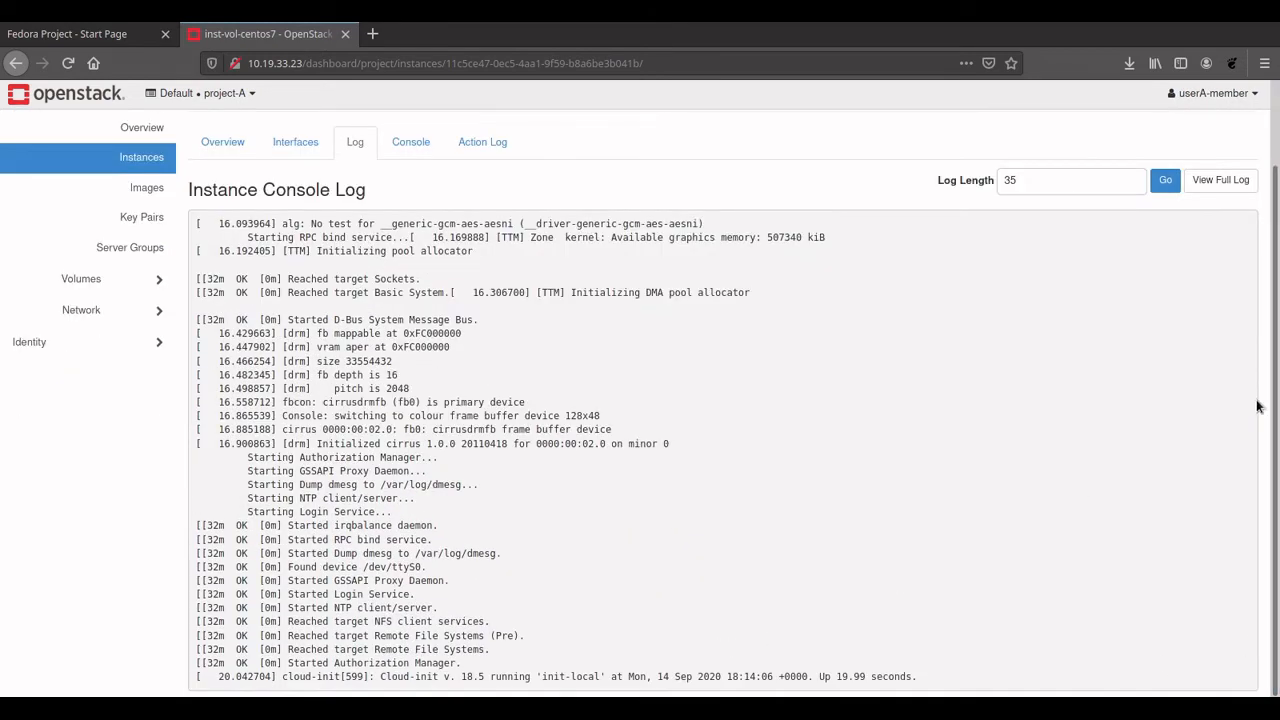
View the instance's full console log and examine its final entries
{"action": "left_click", "coordinate": [1219, 180]}
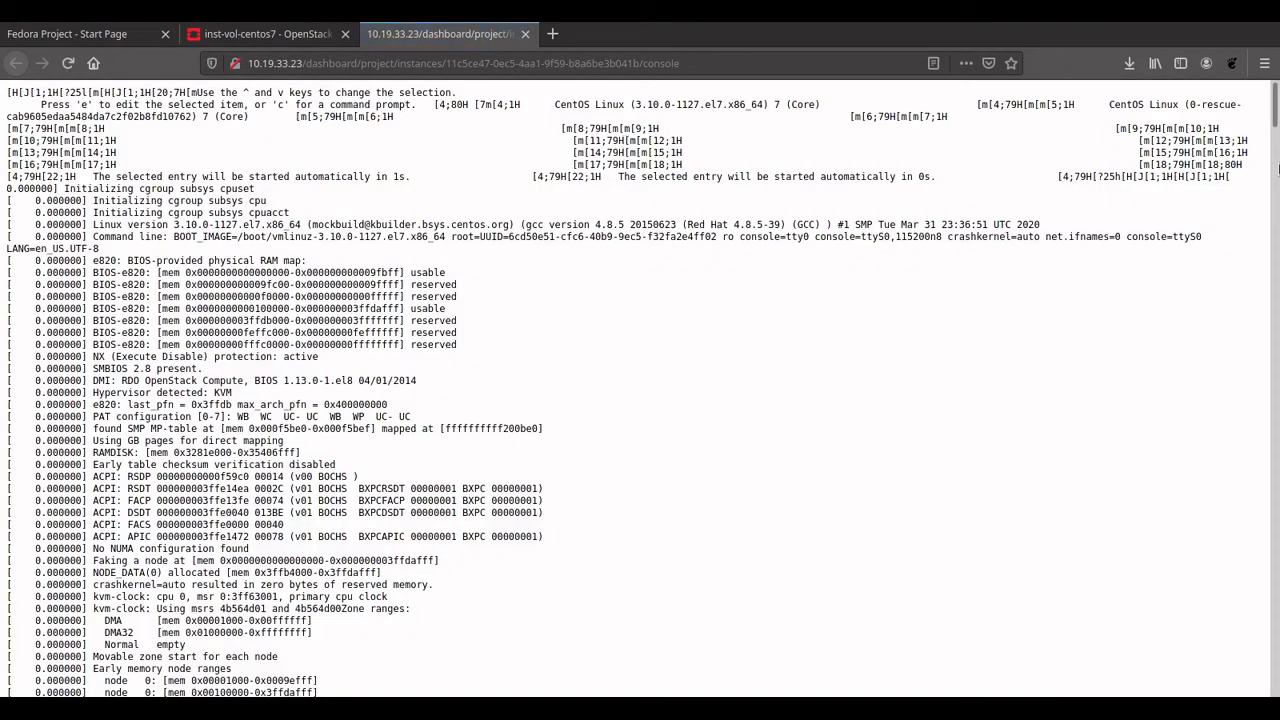
{"action": "left_click_drag", "start_coordinate": [1276, 106], "coordinate": [1274, 675]}
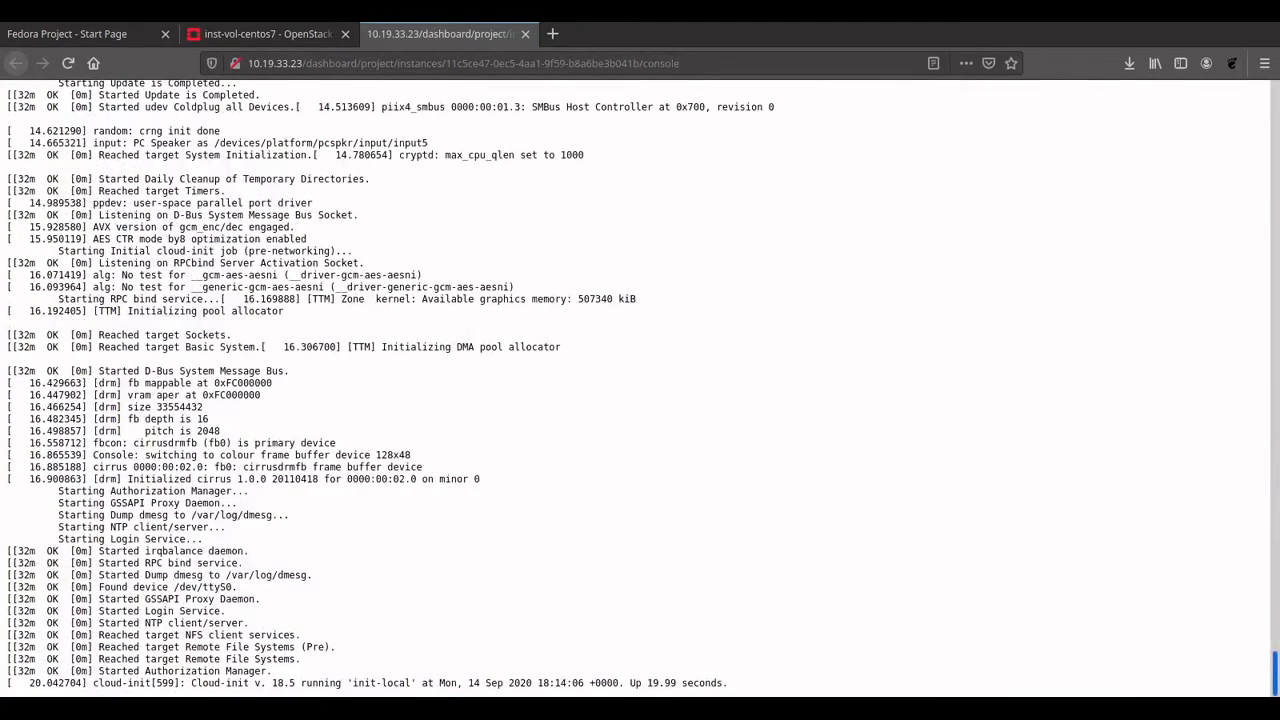
{"action": "left_click", "coordinate": [268, 34]}
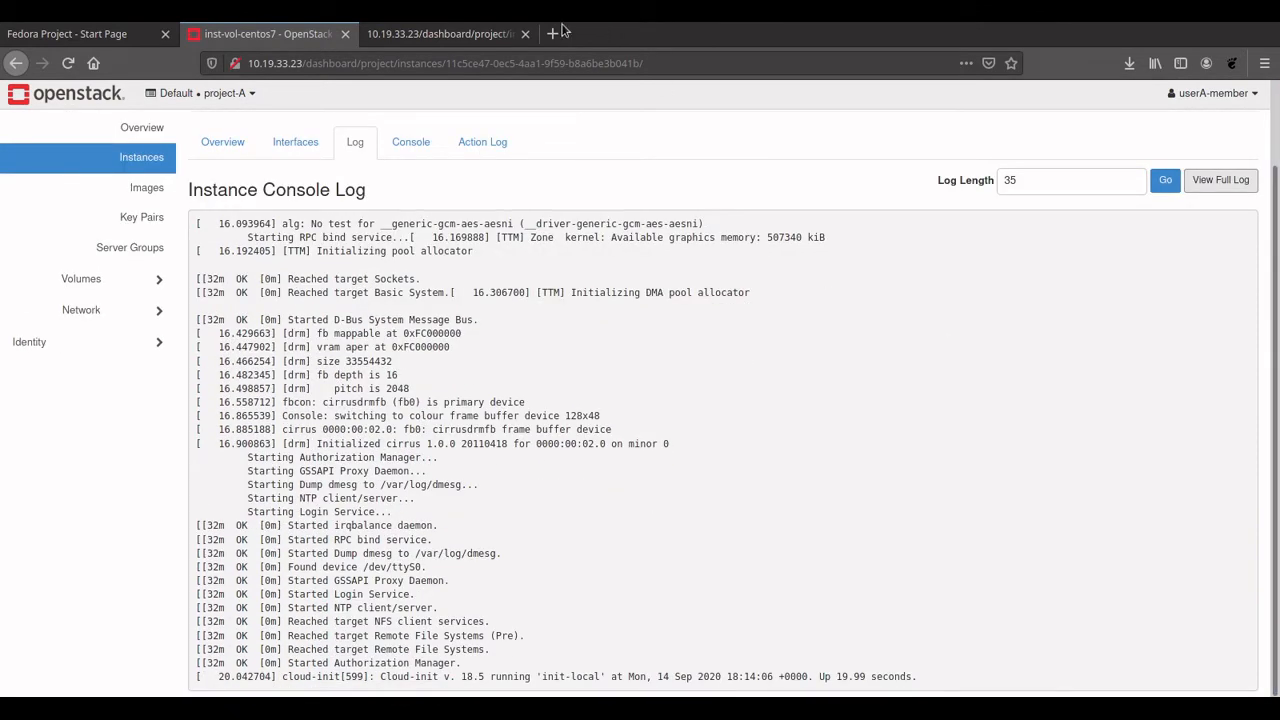
{"action": "left_click", "coordinate": [459, 34]}
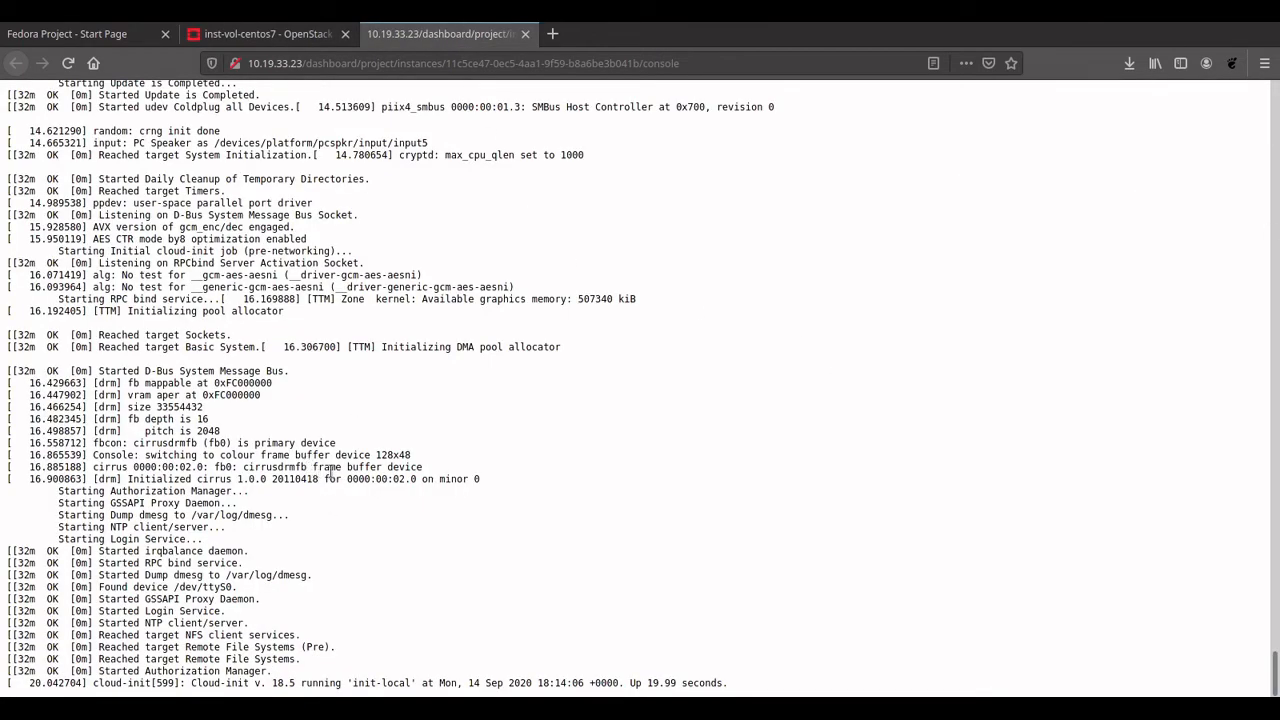
Return to the instance page, refresh the short console log and check its end for the login prompt
{"action": "left_click", "coordinate": [240, 34]}
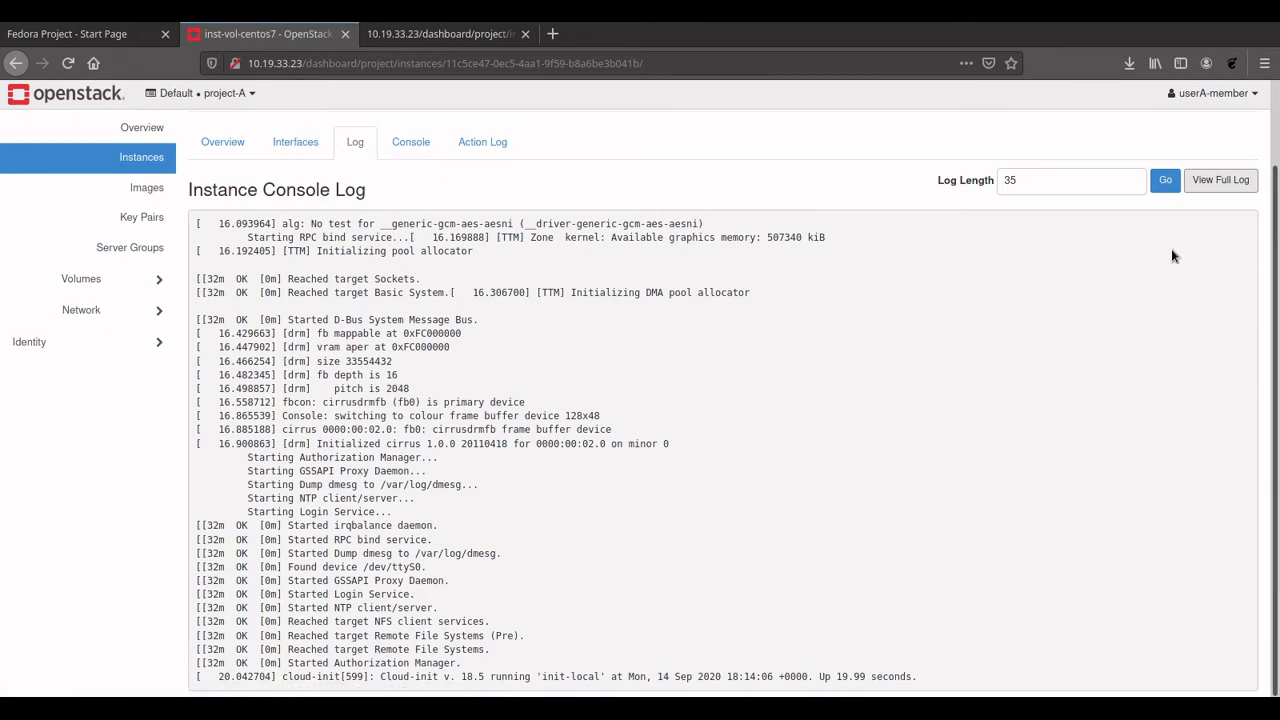
{"action": "left_click", "coordinate": [68, 63]}
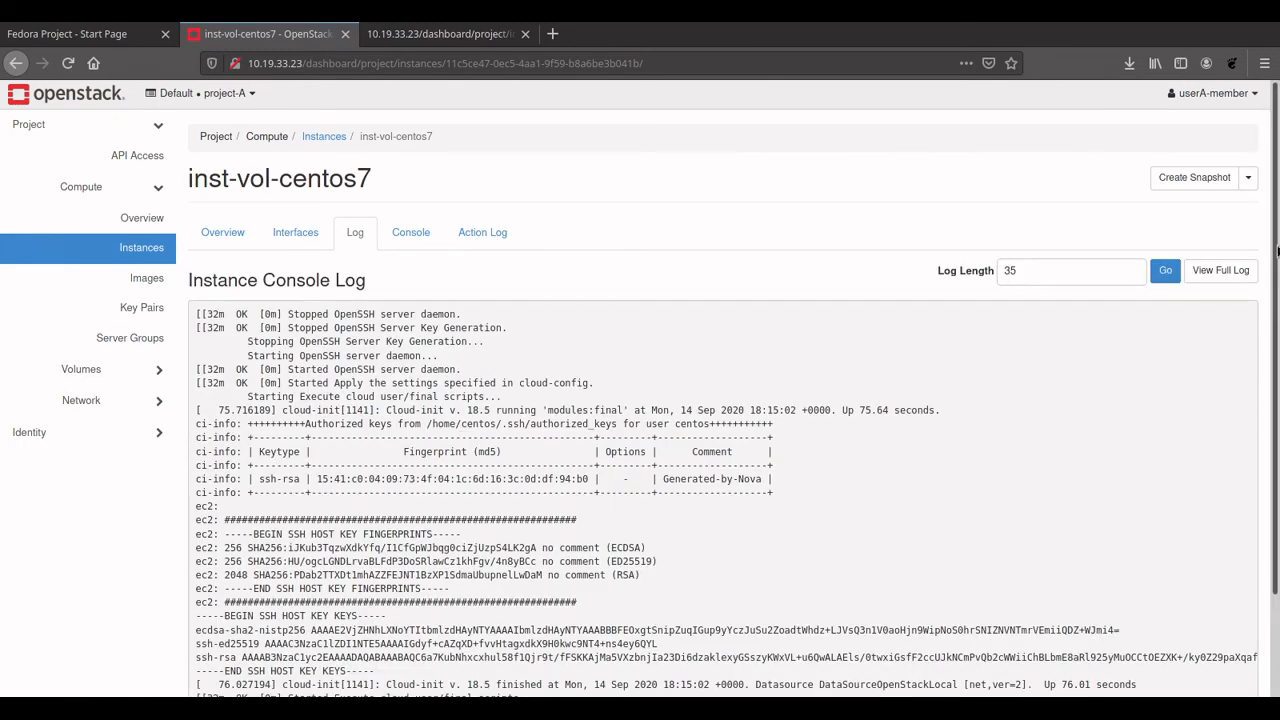
{"action": "scroll", "coordinate": [1277, 251], "scroll_direction": "down", "scroll_amount": 2}
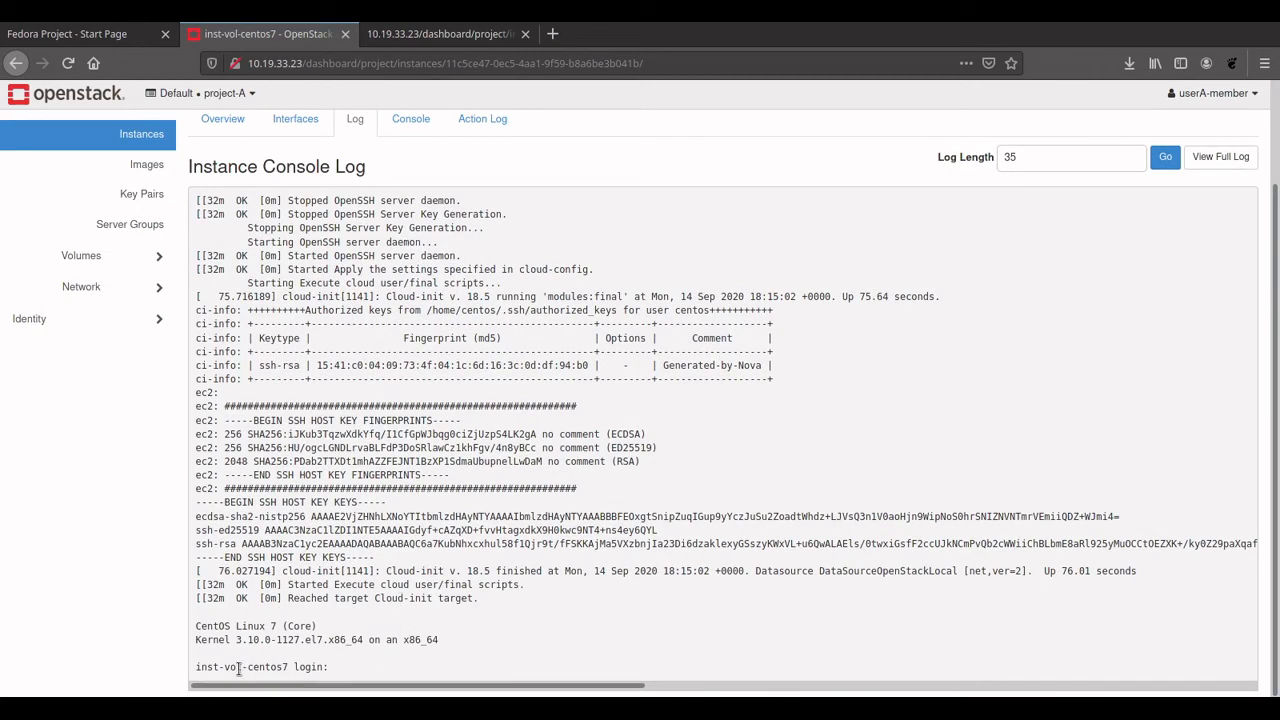
{"action": "left_click_drag", "start_coordinate": [194, 666], "coordinate": [337, 668]}
{"action": "scroll", "coordinate": [610, 208], "scroll_direction": "up", "scroll_amount": 2}
Open the inst-vol-centos7 instance's interactive console and examine its login screen
{"action": "left_click", "coordinate": [428, 243]}
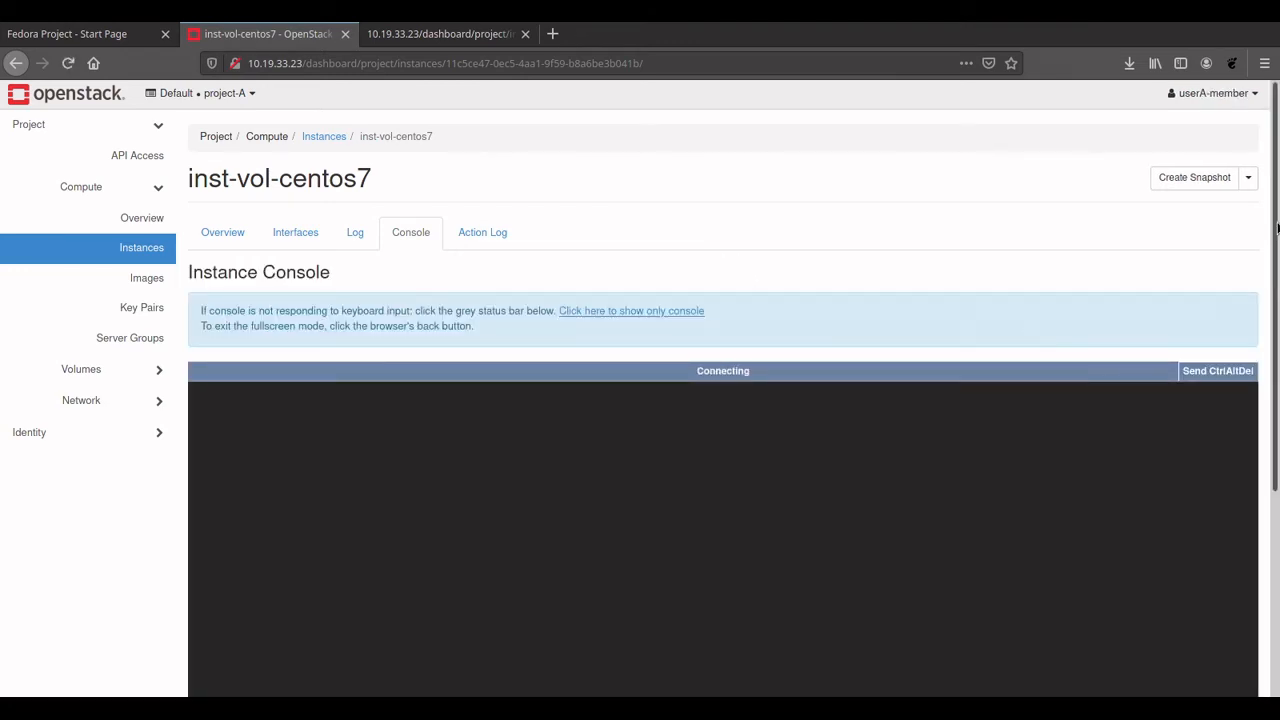
{"action": "left_click_drag", "start_coordinate": [1277, 228], "coordinate": [1263, 509]}
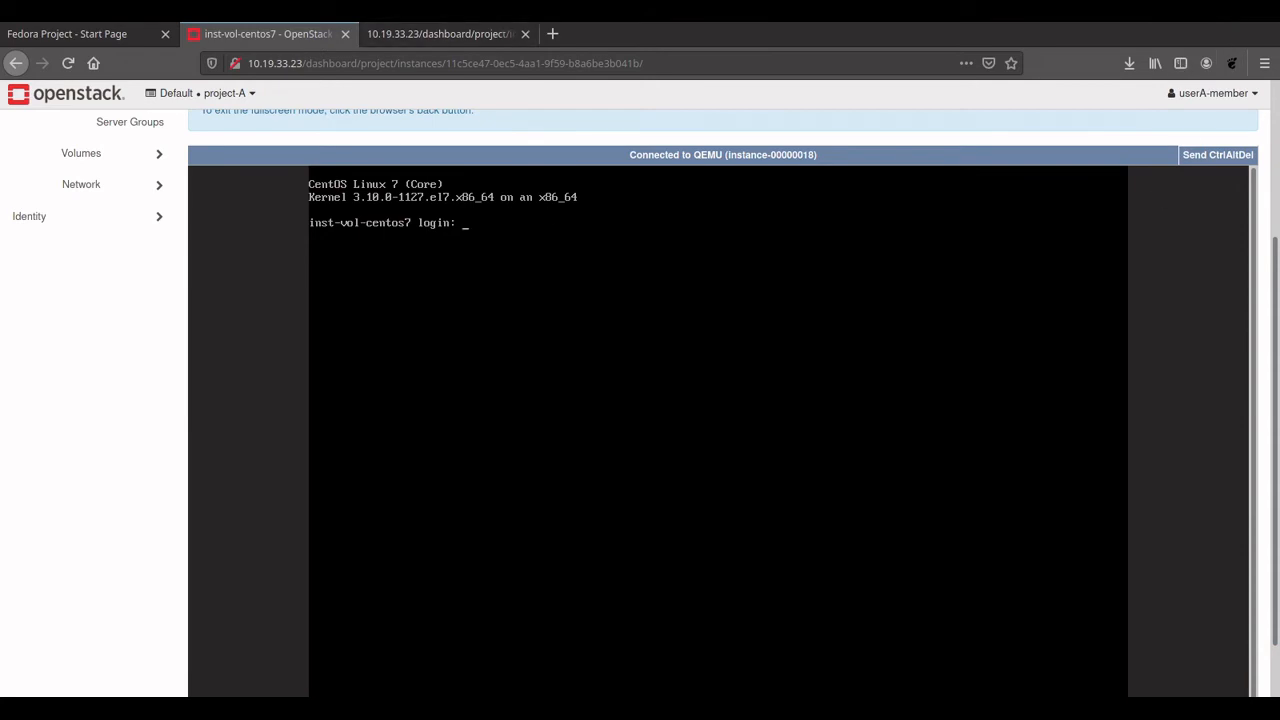
{"action": "left_click_drag", "start_coordinate": [1277, 320], "coordinate": [1276, 260]}
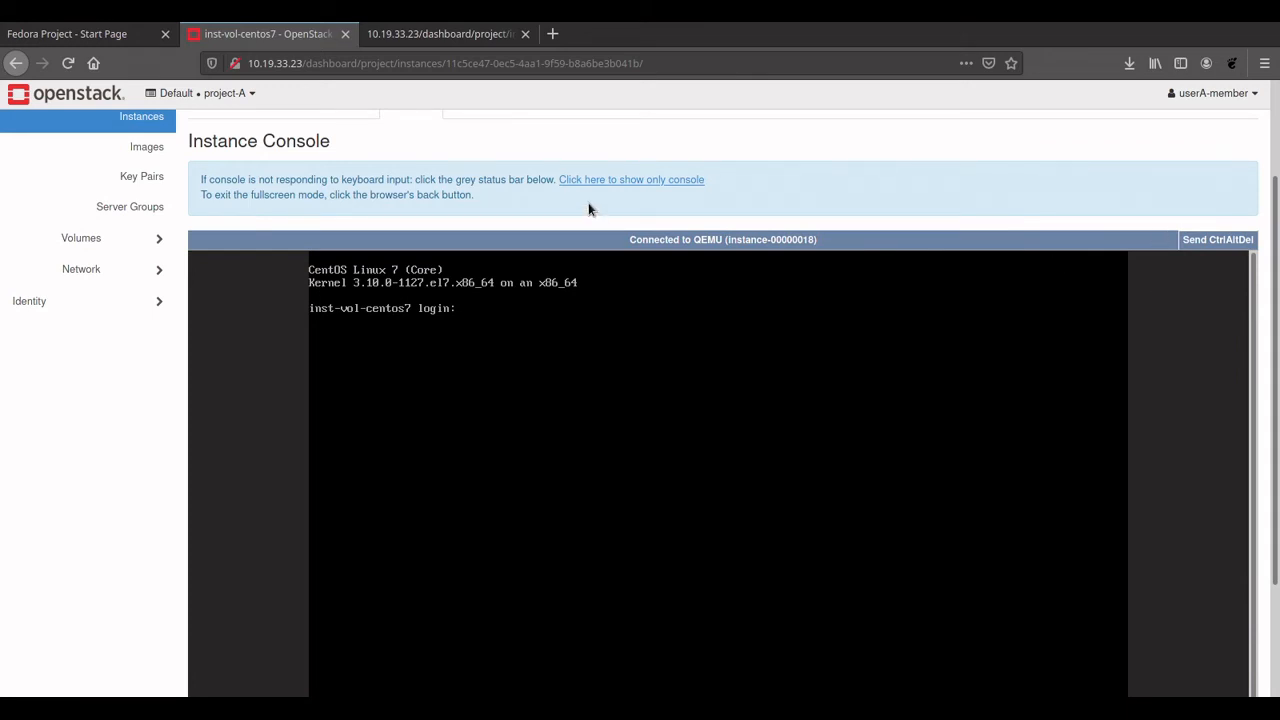
{"action": "left_click_drag", "start_coordinate": [1277, 211], "coordinate": [1277, 164]}
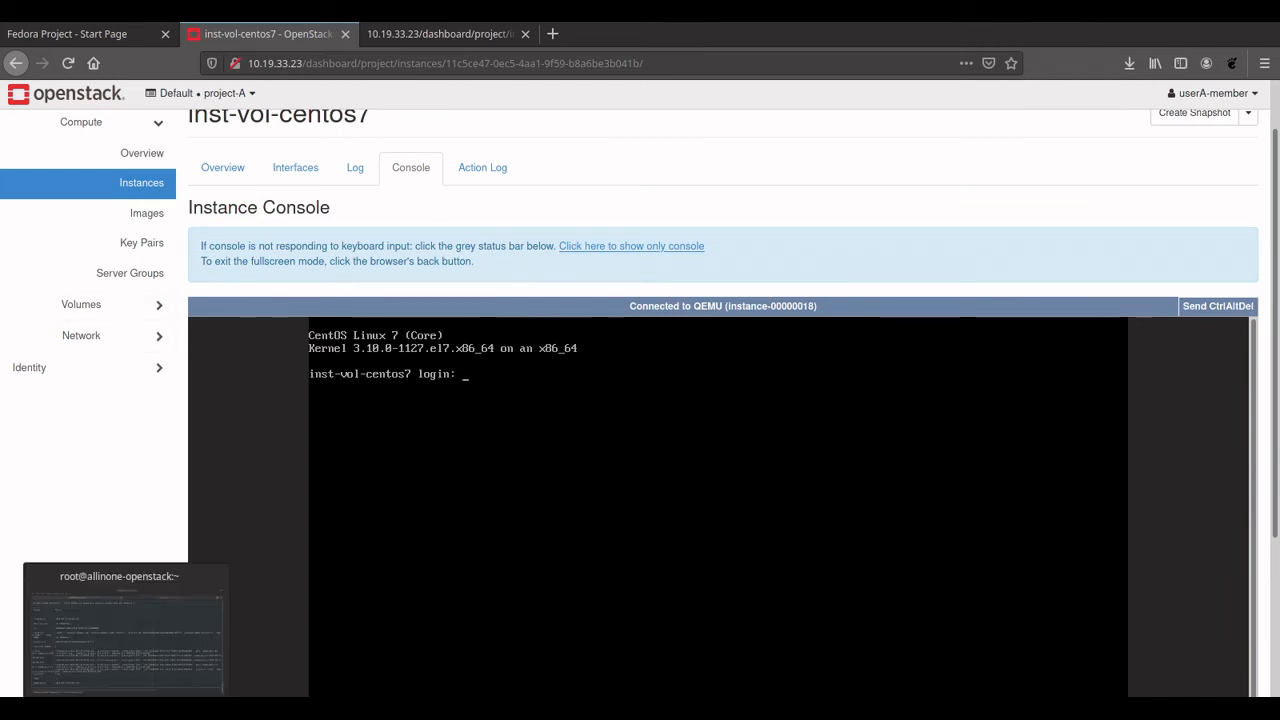
Switch to the root@allinone-openstack terminal and clear its screen with the clear command
{"action": "left_click", "coordinate": [146, 660]}
{"action": "type", "text": "clear"}
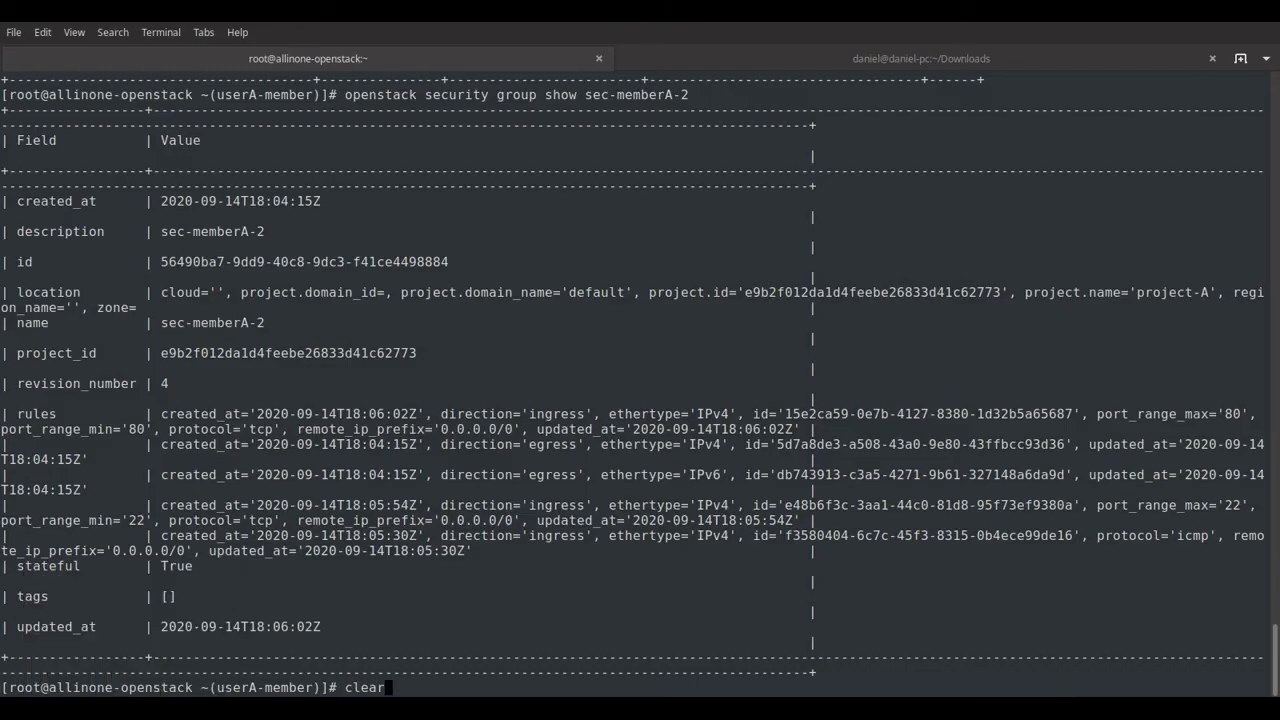
{"action": "key", "text": "Return"}
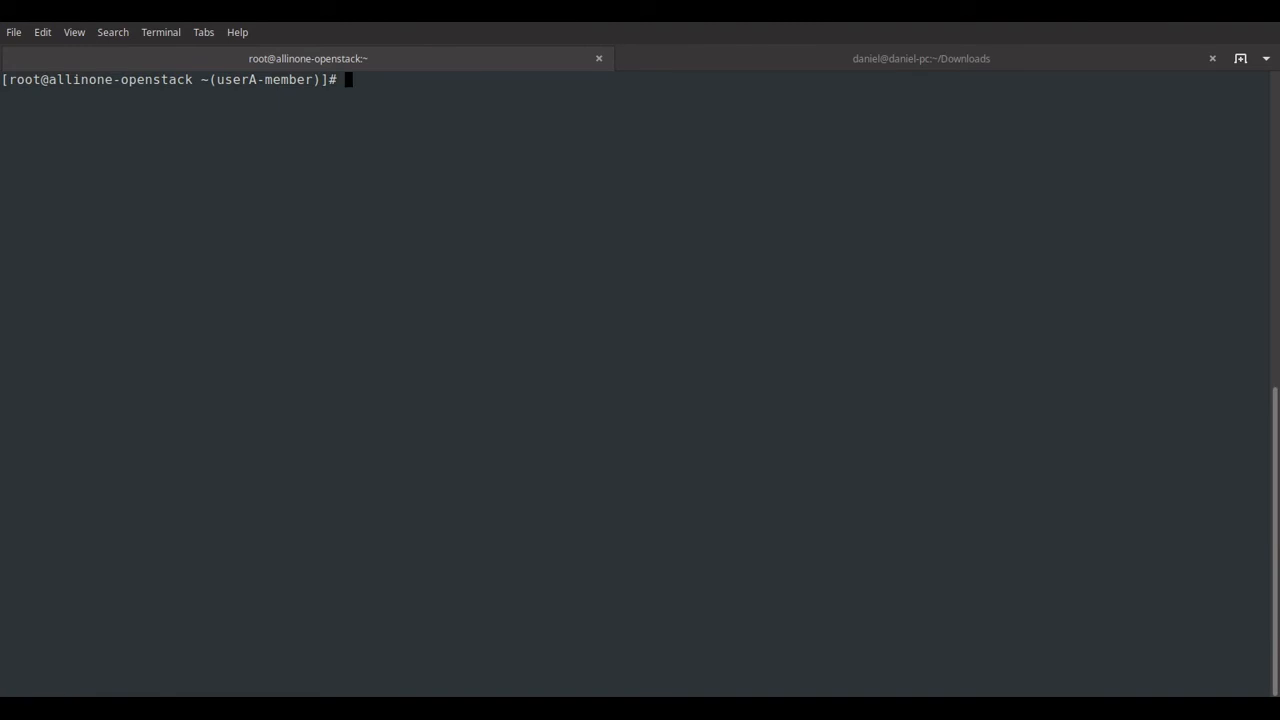
{"action": "left_click", "coordinate": [100, 706]}
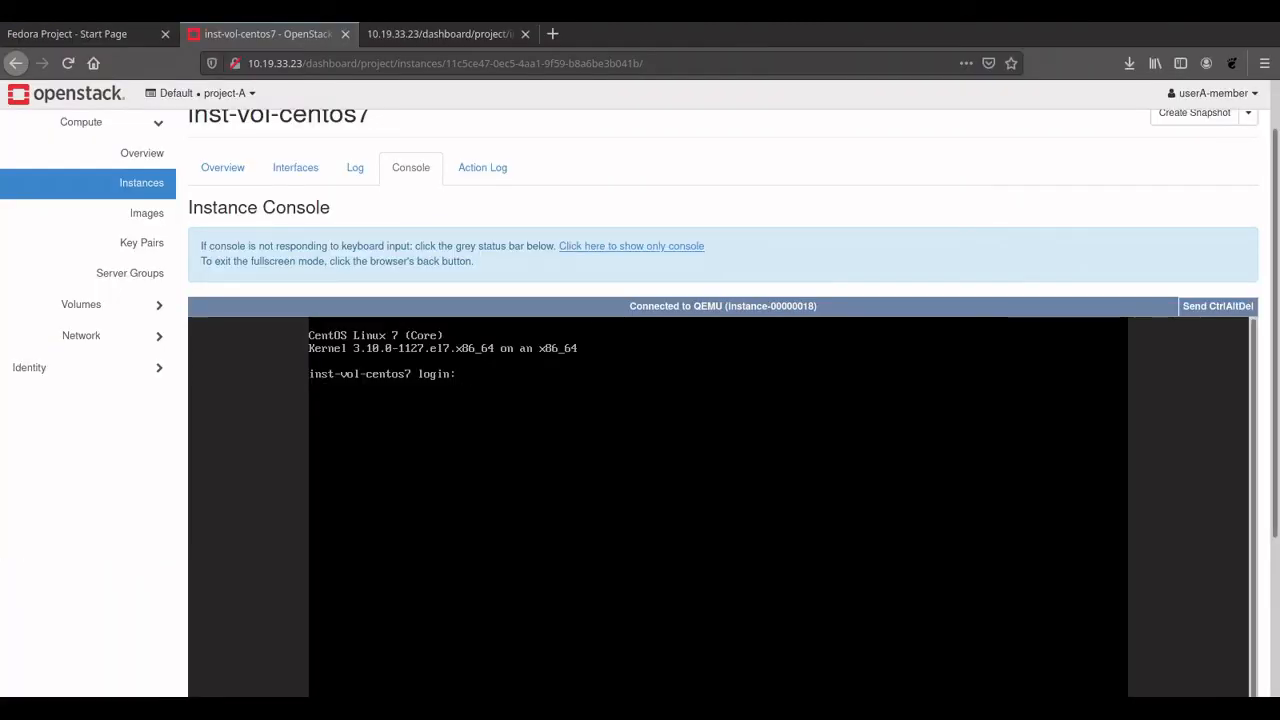
{"action": "mouse_move", "coordinate": [148, 705]}
{"action": "left_click", "coordinate": [120, 625]}
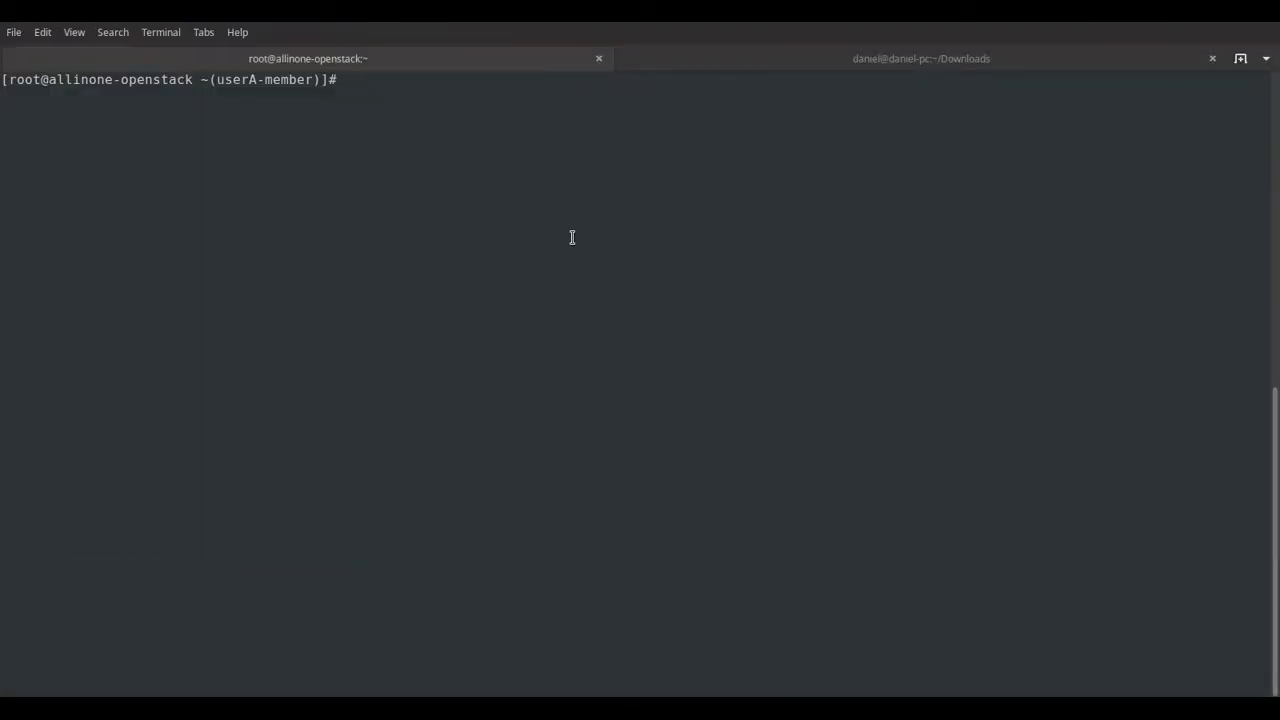
Go to the home directory, list its files with ls -l, and examine the key-memberA-1.pem entry
{"action": "type", "text": "cd"}
{"action": "key", "text": "Return"}
{"action": "type", "text": "ls -l"}
{"action": "key", "text": "Return"}
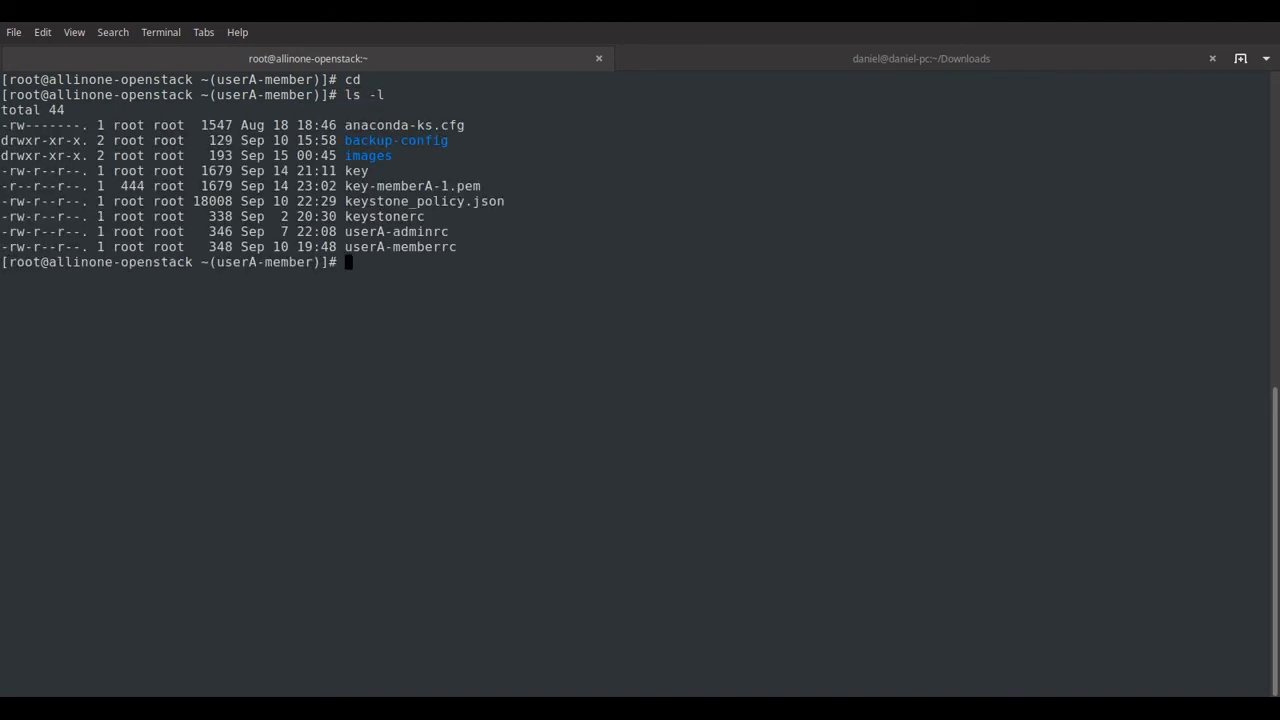
{"action": "triple_click", "coordinate": [447, 185]}
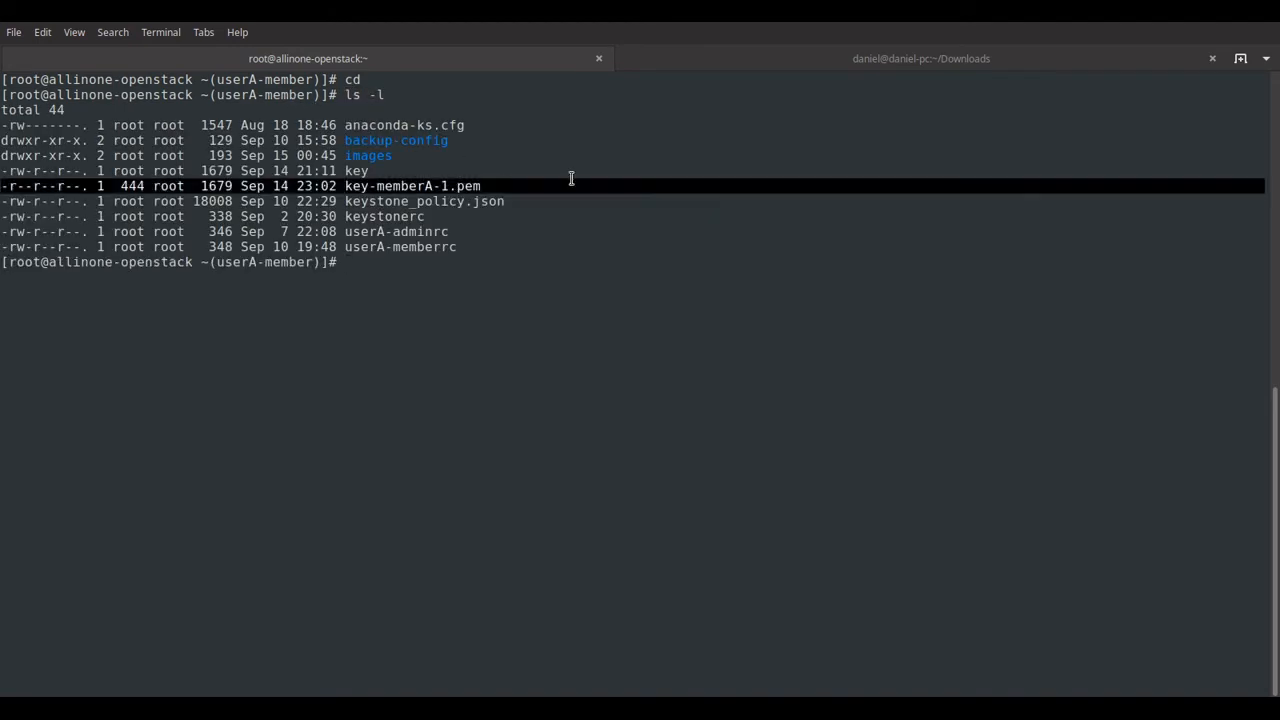
{"action": "left_click", "coordinate": [614, 172]}
{"action": "type", "text": "ssh -i je"}
{"action": "key", "text": "BackSpace"}
{"action": "key", "text": "BackSpace"}
{"action": "key", "text": "BackSpace"}
{"action": "key", "text": "BackSpace"}
{"action": "key", "text": "BackSpace"}
{"action": "key", "text": "BackSpace"}
{"action": "key", "text": "BackSpace"}
{"action": "key", "text": "BackSpace"}
{"action": "key", "text": "BackSpace"}
{"action": "type", "text": "ch"}
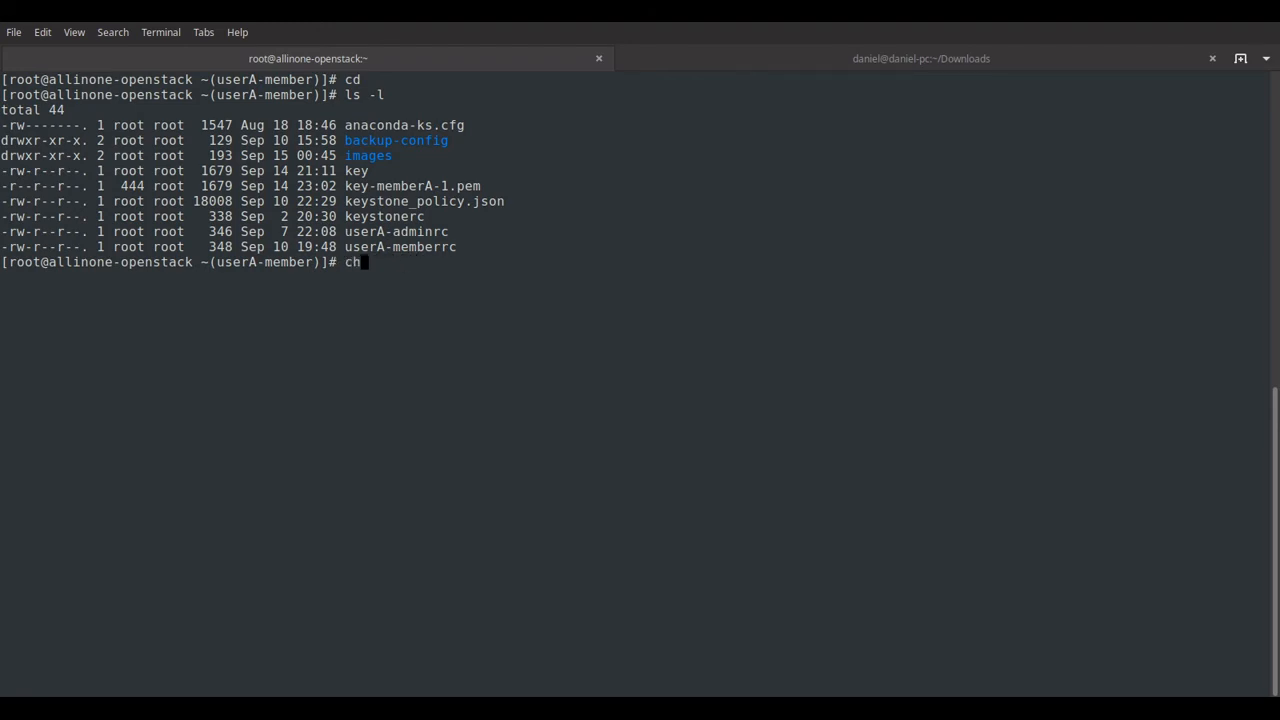
Examine the permissions and ownership of key-memberA-1.pem in the file listing, leaving no unfinished command at the prompt
{"action": "triple_click", "coordinate": [398, 186]}
{"action": "left_click", "coordinate": [398, 186]}
{"action": "left_click_drag", "start_coordinate": [8, 187], "coordinate": [56, 187]}
{"action": "left_click", "coordinate": [56, 187]}
{"action": "triple_click", "coordinate": [71, 186]}
{"action": "left_click", "coordinate": [73, 185]}
{"action": "key", "text": "BackSpace"}
{"action": "key", "text": "BackSpace"}
{"action": "type", "text": "k"}
{"action": "left_click_drag", "start_coordinate": [10, 187], "coordinate": [193, 171]}
{"action": "type", "text": "ssh -i key-"}
{"action": "key", "text": "Tab"}
{"action": "type", "text": "centos@10.19."}
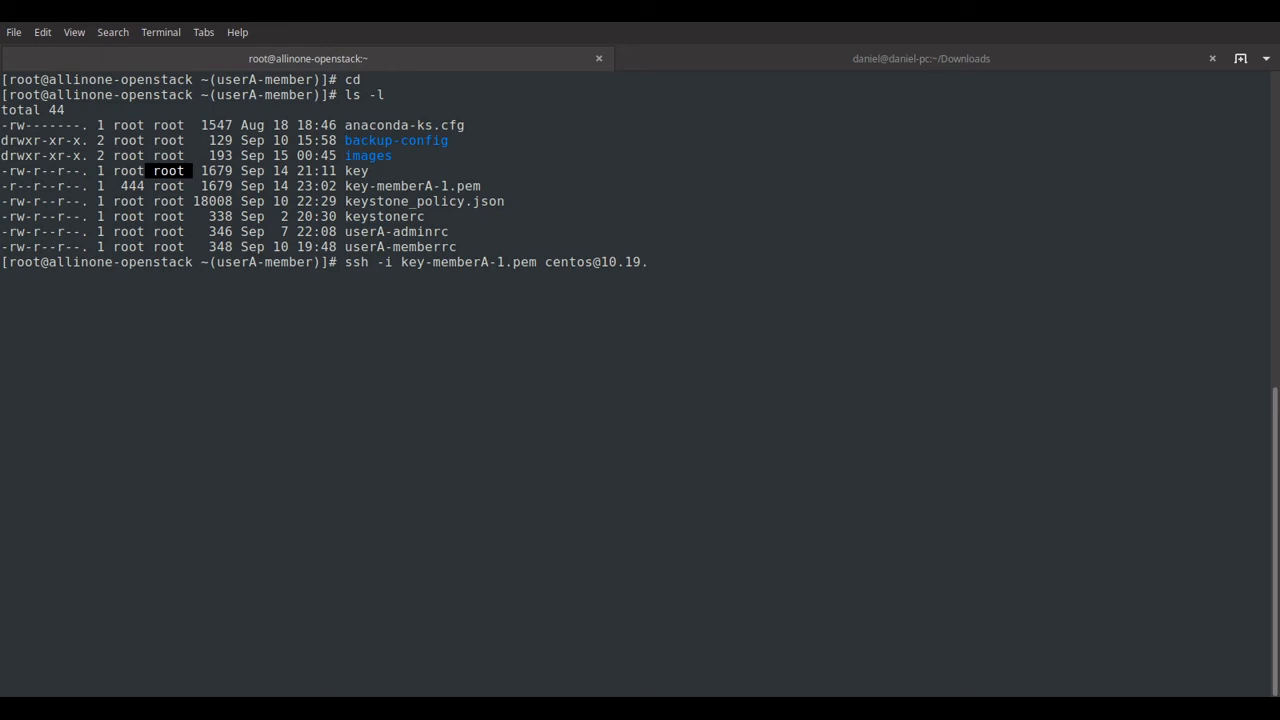
{"action": "type", "text": "33.231"}
{"action": "key", "text": "Return"}
Remove the stored host key for 10.19.33.231 with ssh-keygen -R
{"action": "type", "text": "ssh-key"}
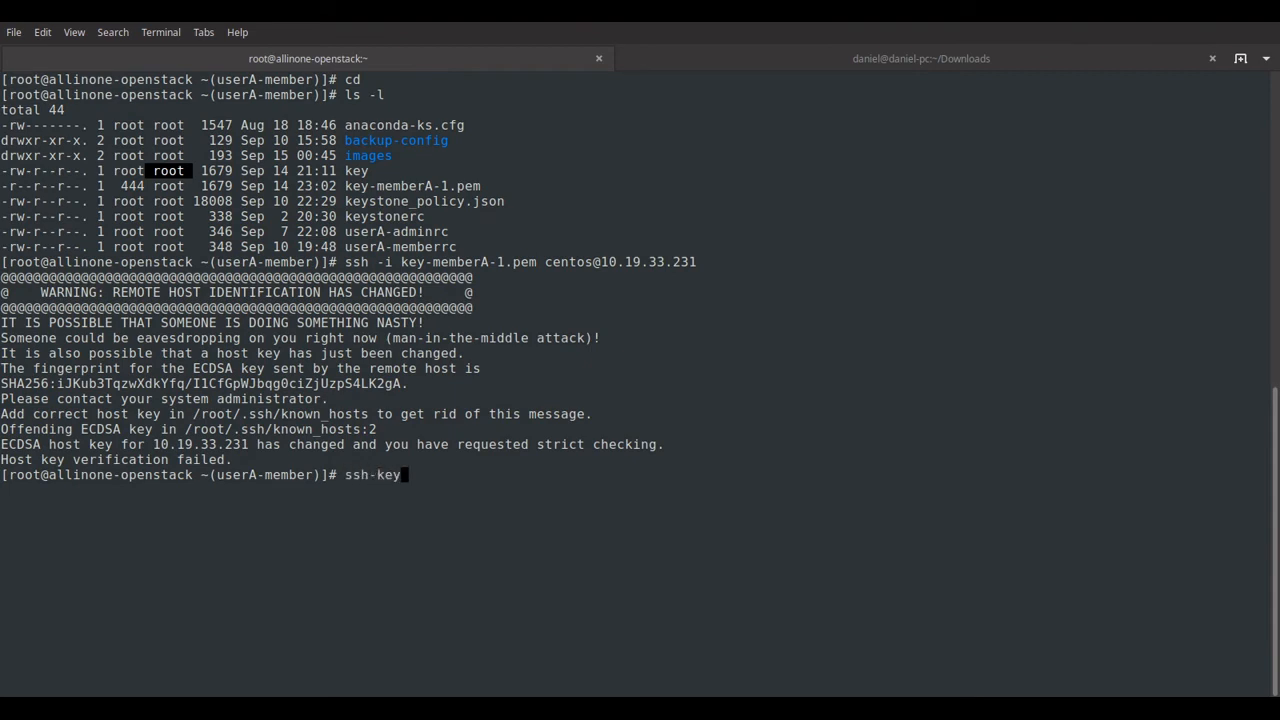
{"action": "type", "text": "gen -R 10.19.33.231"}
{"action": "key", "text": "Return"}
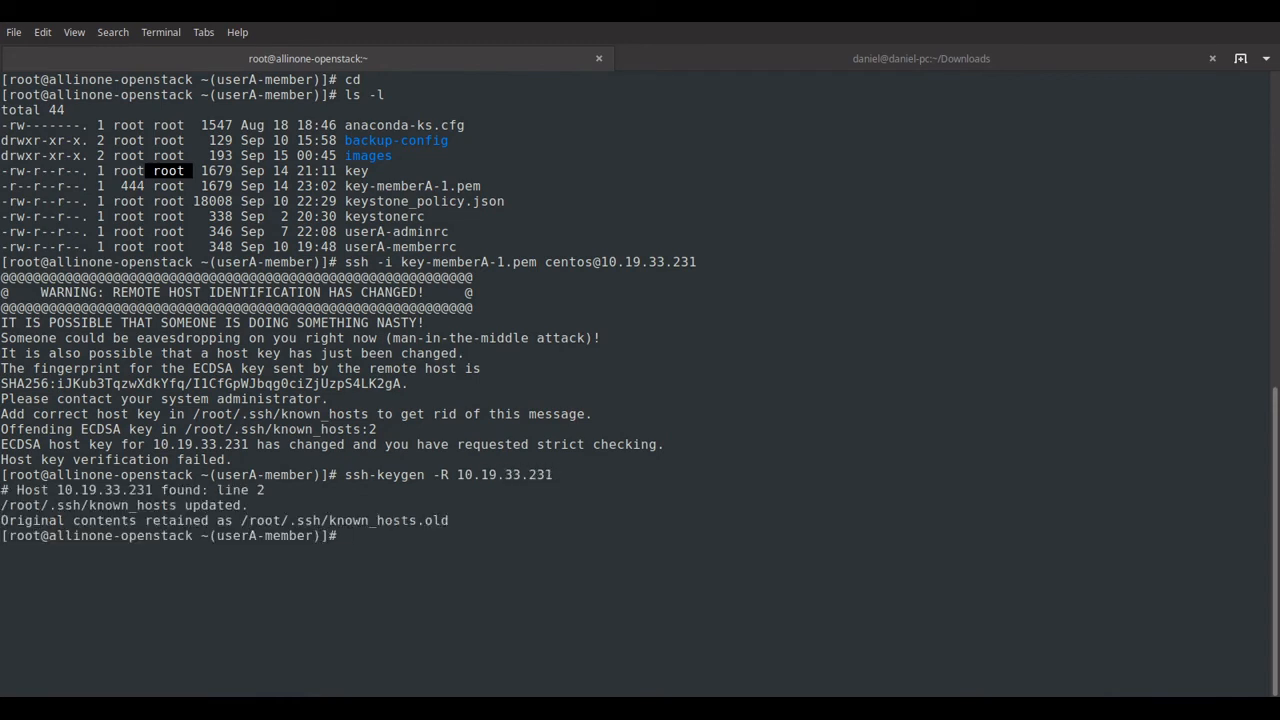
{"action": "type", "text": "c"}
{"action": "key", "text": "BackSpace"}
{"action": "key", "text": "Up"}
{"action": "key", "text": "Up"}
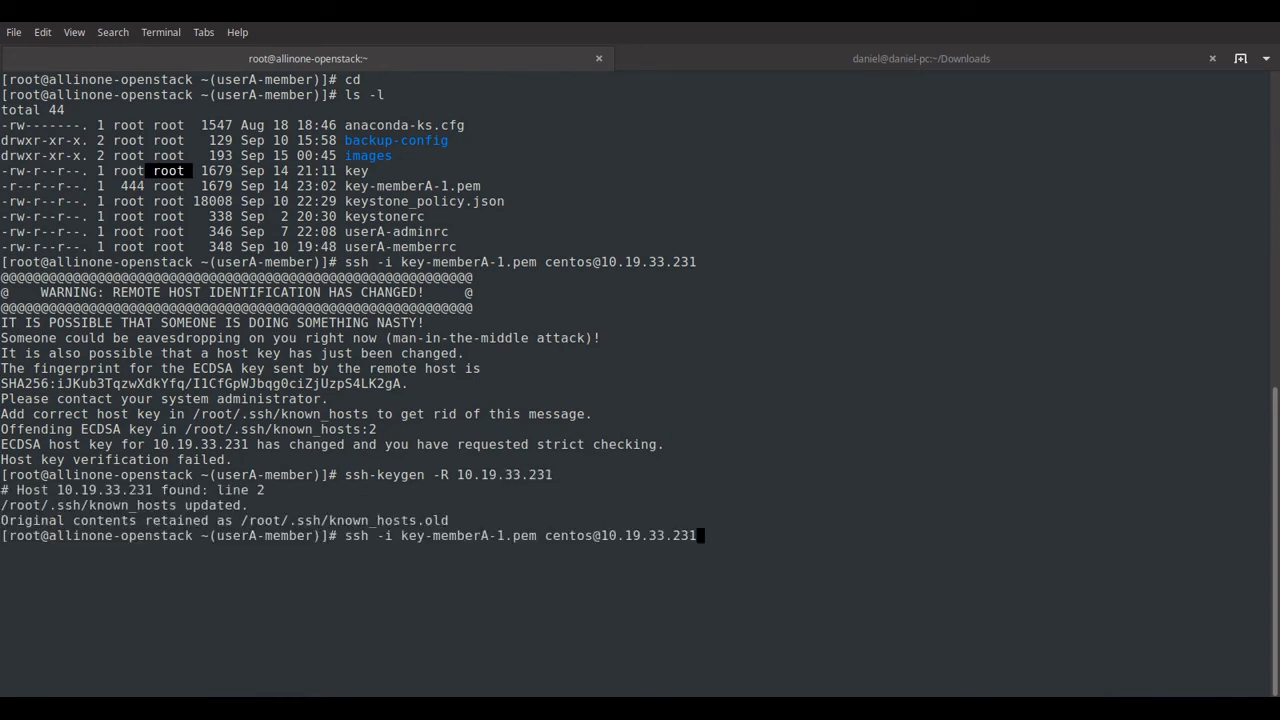
{"action": "key", "text": "Return"}
{"action": "type", "text": "yes"}
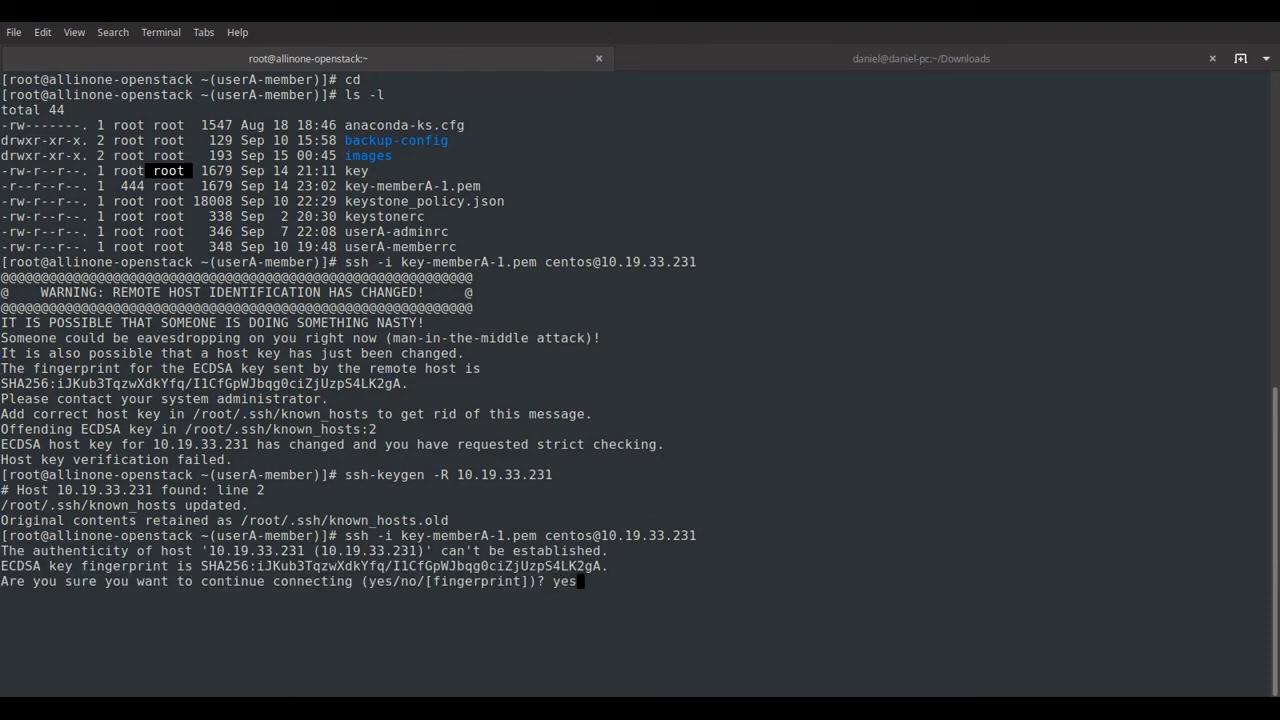
{"action": "key", "text": "Return"}
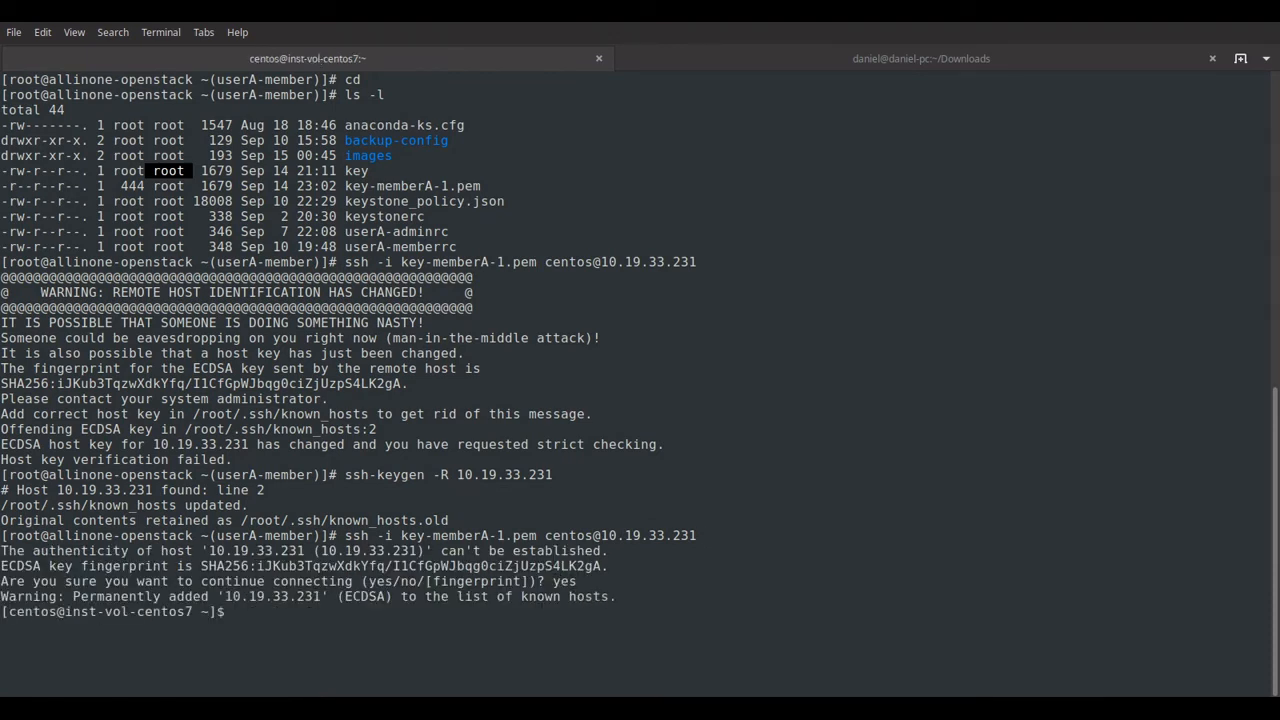
Clear the terminal screen of the inst-vol-centos7 session
{"action": "key", "text": "Return"}
{"action": "key", "text": "Return"}
{"action": "type", "text": "cl"}
{"action": "key", "text": "Return"}
{"action": "key", "text": "Return"}
{"action": "key", "text": "Return"}
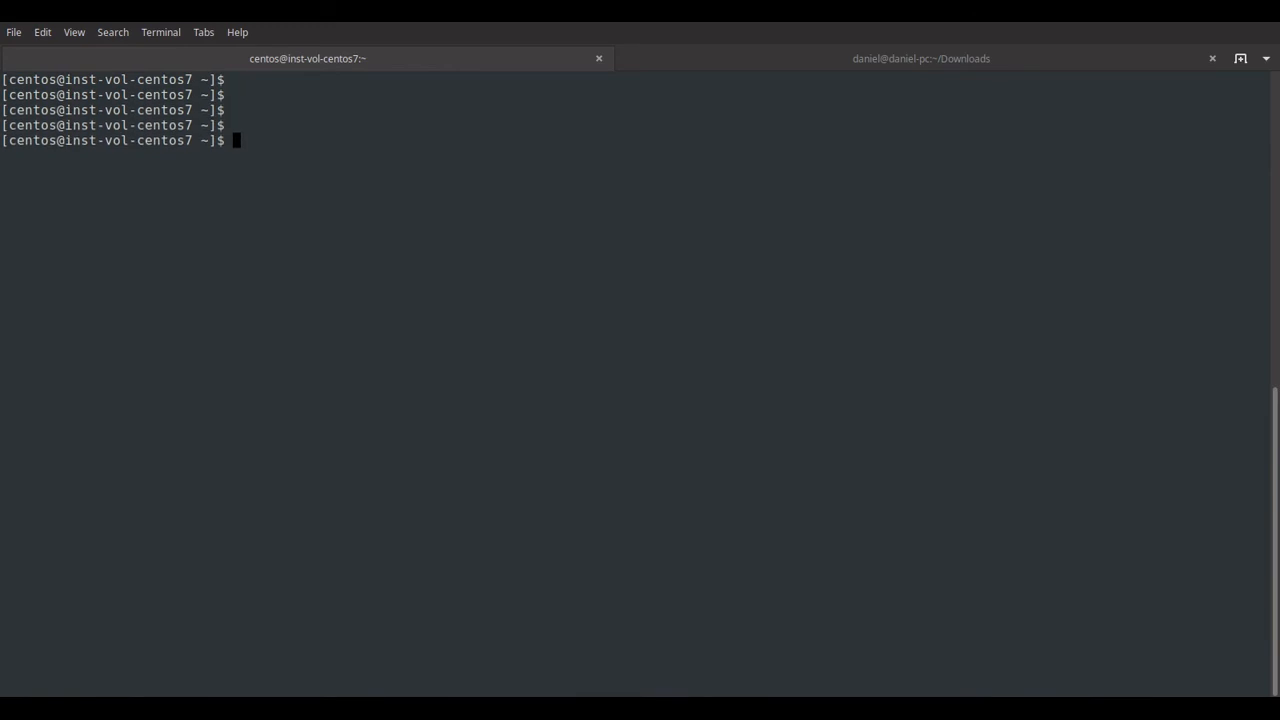
List the instance's network interfaces with ip a and examine the inet address of eth0
{"action": "type", "text": "ip a"}
{"action": "key", "text": "Return"}
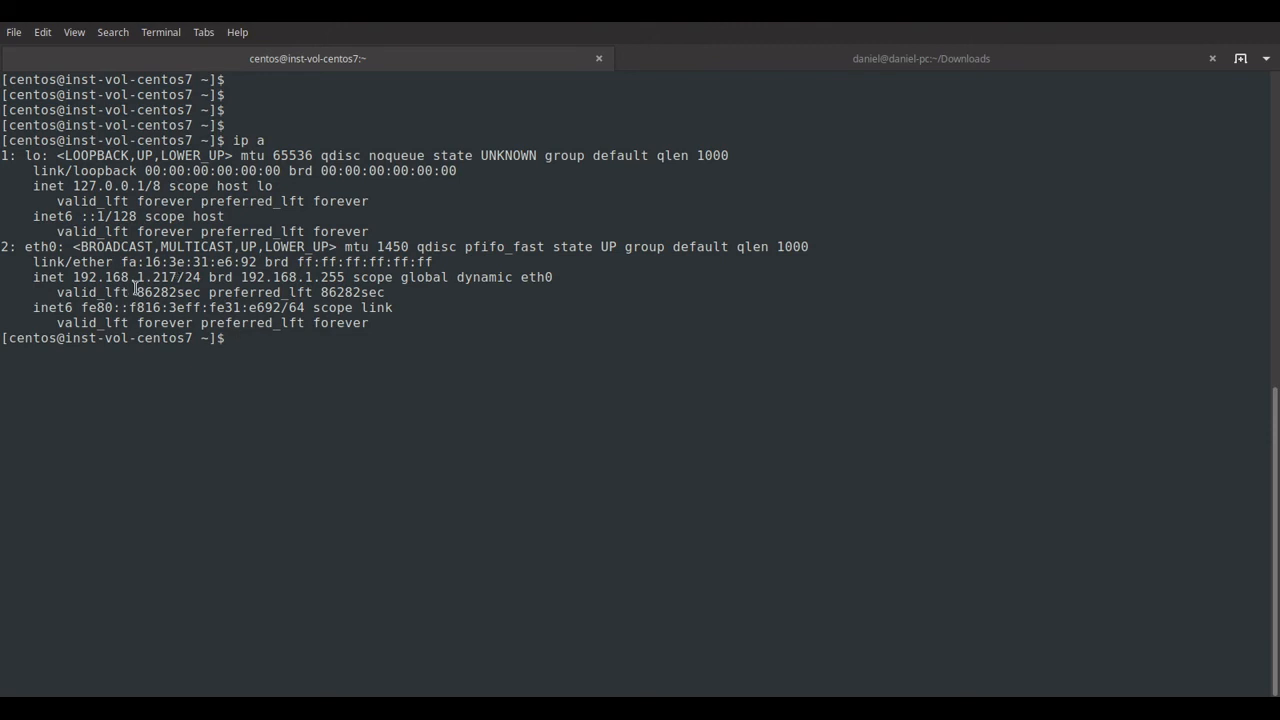
{"action": "left_click_drag", "start_coordinate": [8, 277], "coordinate": [197, 275]}
{"action": "left_click", "coordinate": [34, 281]}
{"action": "left_click_drag", "start_coordinate": [32, 279], "coordinate": [183, 264]}
{"action": "left_click", "coordinate": [83, 281]}
Switch to the OpenStack dashboard in the browser and examine the IP addresses in the inst-vol-centos7 instance's overview
{"action": "left_click", "coordinate": [158, 603]}
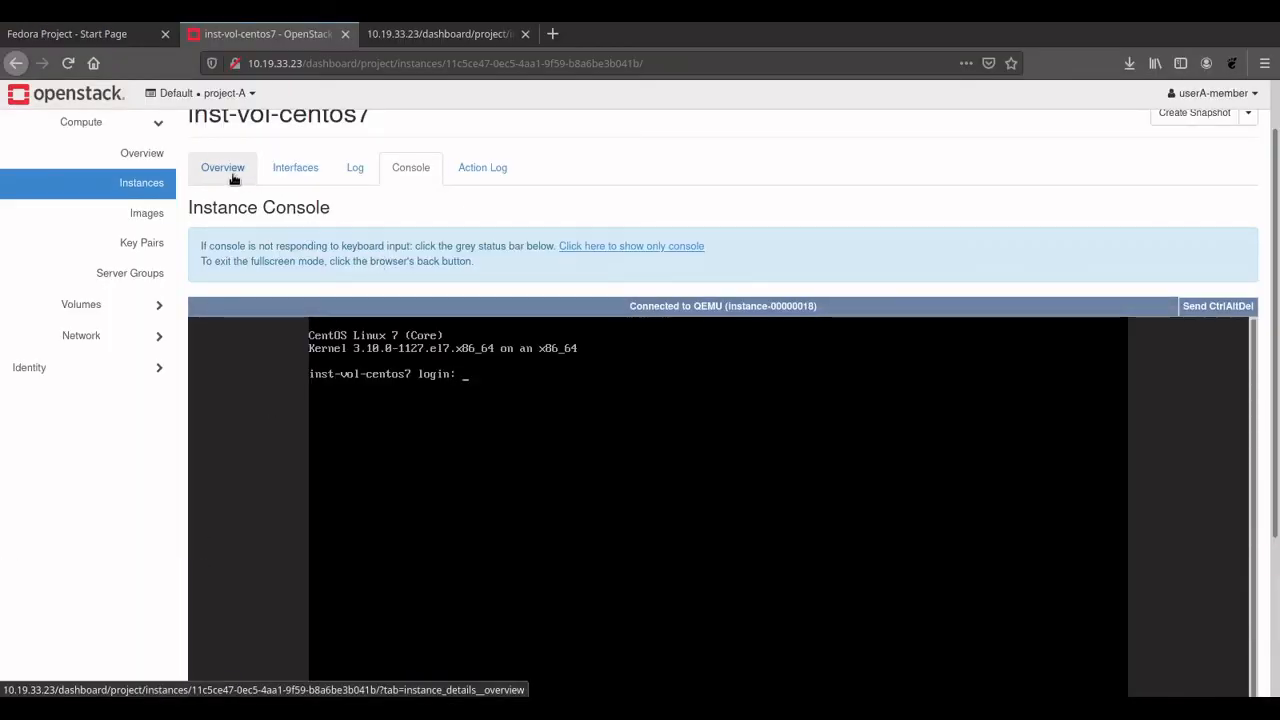
{"action": "left_click", "coordinate": [228, 172]}
{"action": "left_click", "coordinate": [318, 176]}
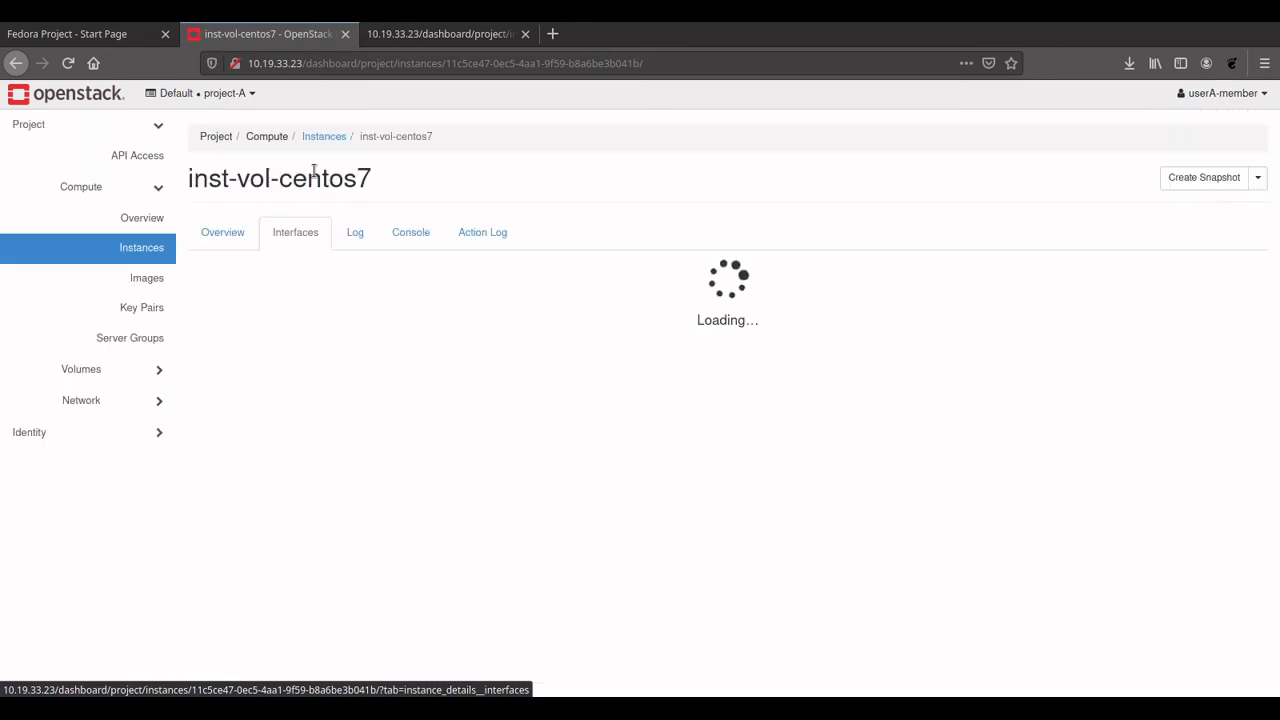
{"action": "left_click", "coordinate": [234, 246]}
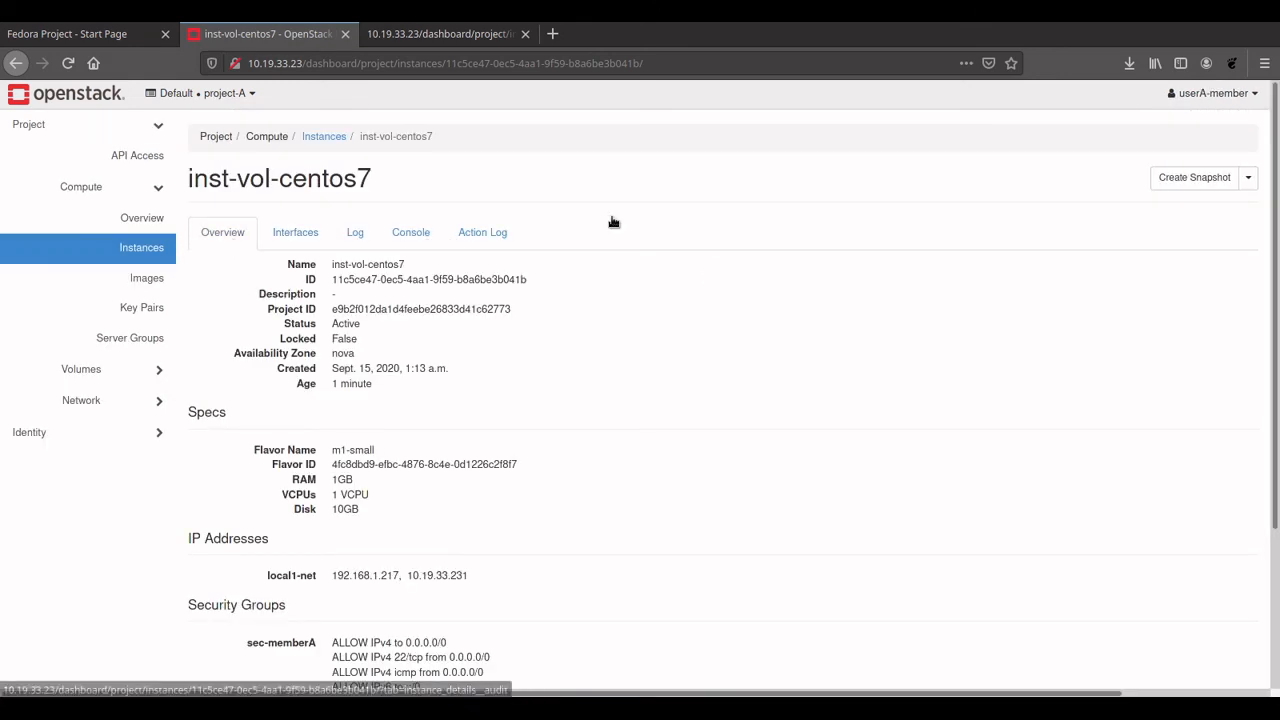
{"action": "scroll", "coordinate": [583, 480], "scroll_direction": "down", "scroll_amount": 3}
{"action": "left_click_drag", "start_coordinate": [333, 421], "coordinate": [470, 422]}
{"action": "left_click", "coordinate": [421, 424]}
{"action": "left_click", "coordinate": [428, 421]}
{"action": "left_click", "coordinate": [412, 422]}
{"action": "left_click", "coordinate": [412, 422]}
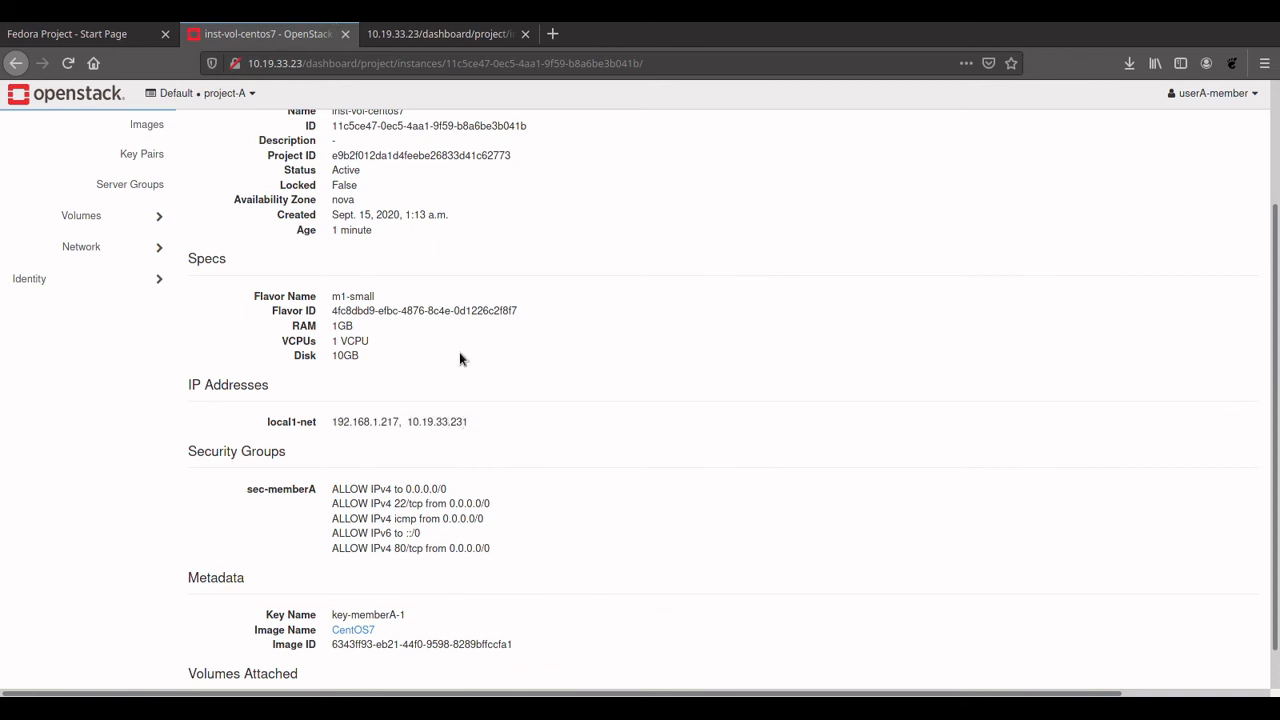
{"action": "scroll", "coordinate": [459, 352], "scroll_direction": "up", "scroll_amount": 3}
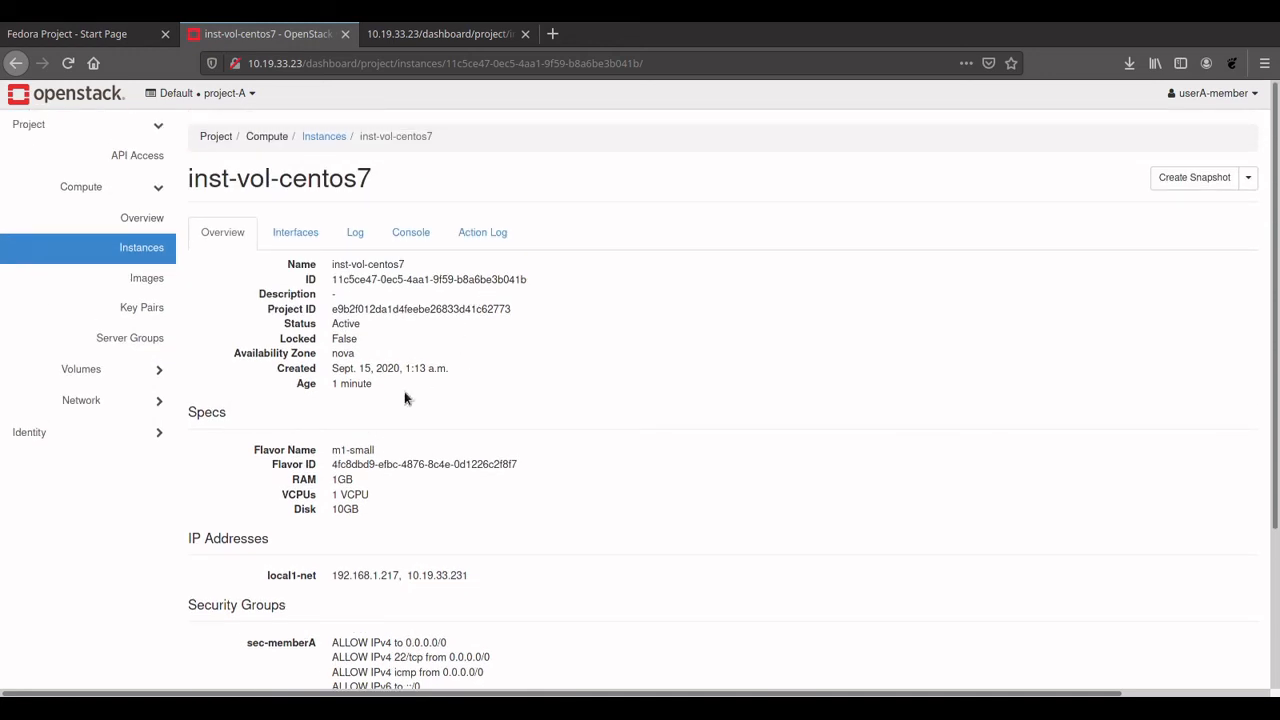
{"action": "scroll", "coordinate": [405, 398], "scroll_direction": "down", "scroll_amount": 3}
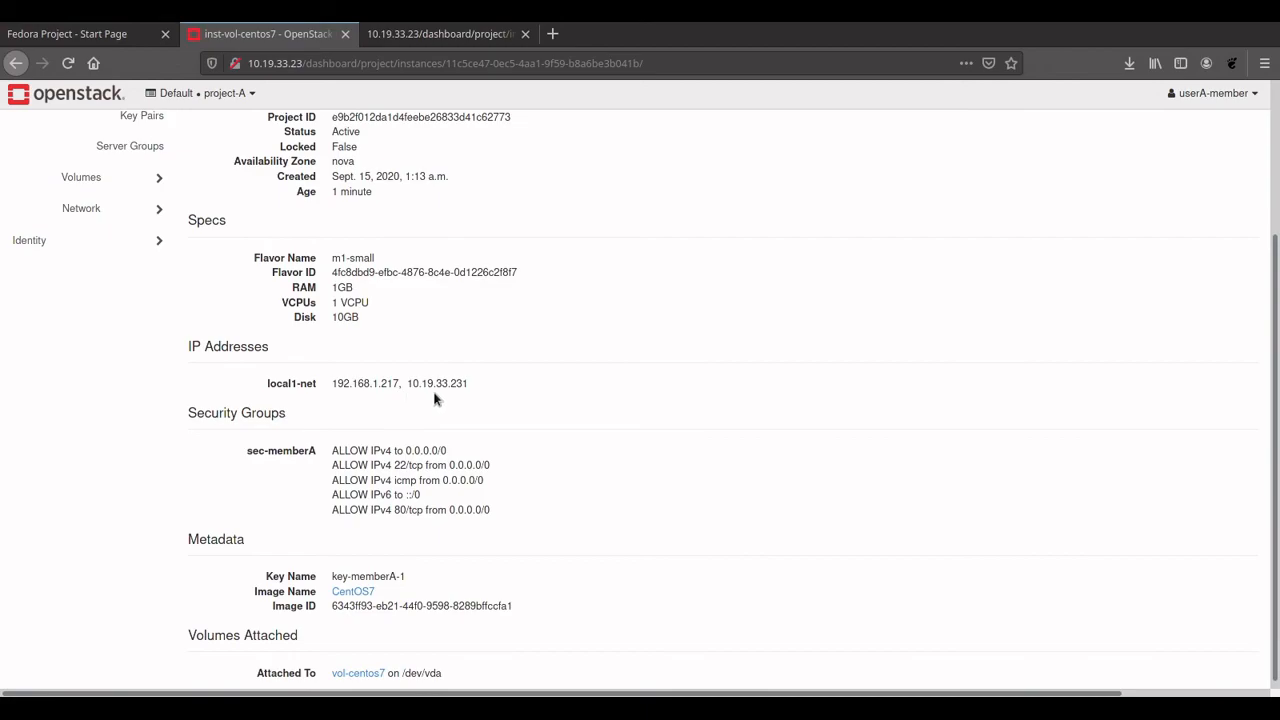
Compare the overview's IP addresses with the eth0 address in the terminal session and return to the dashboard
{"action": "key", "text": "alt+Tab"}
{"action": "left_click_drag", "start_coordinate": [64, 279], "coordinate": [232, 279]}
{"action": "left_click", "coordinate": [244, 280]}
{"action": "key", "text": "alt+Tab"}
{"action": "scroll", "coordinate": [518, 375], "scroll_direction": "up", "scroll_amount": 4}
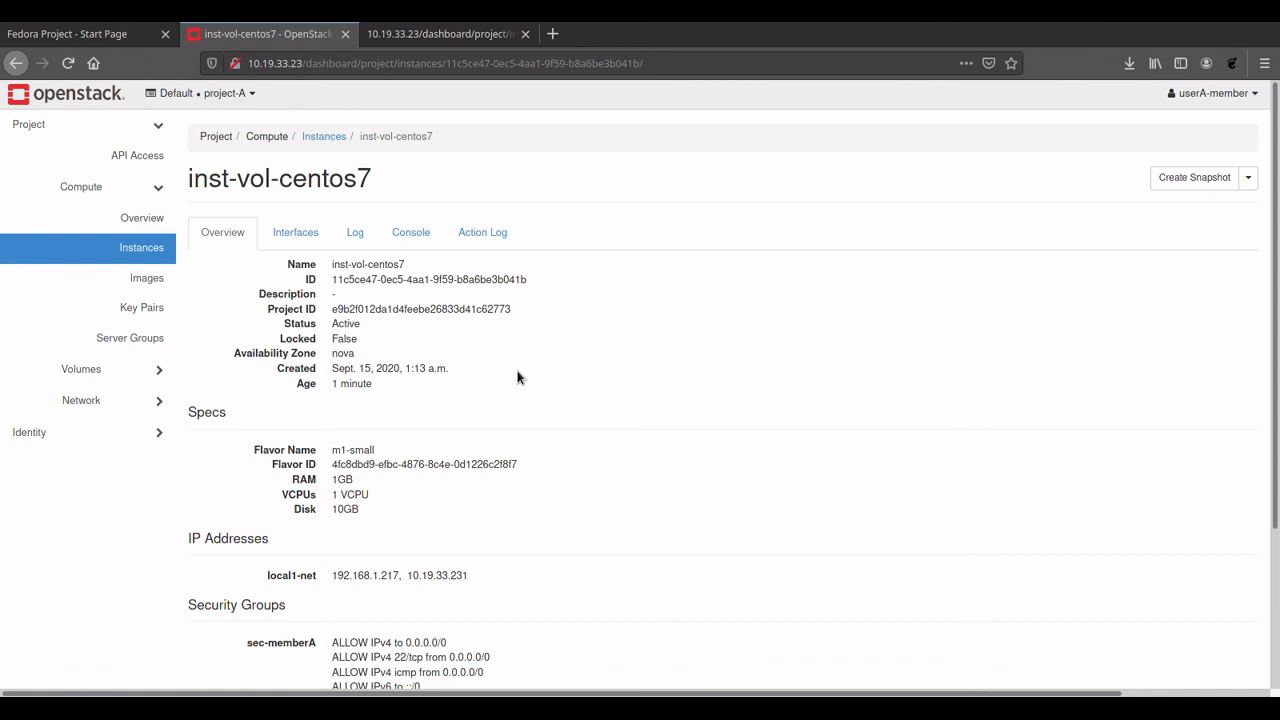
Open the project's network topology as a graph and zoom it to fit all the nodes
{"action": "left_click", "coordinate": [115, 401]}
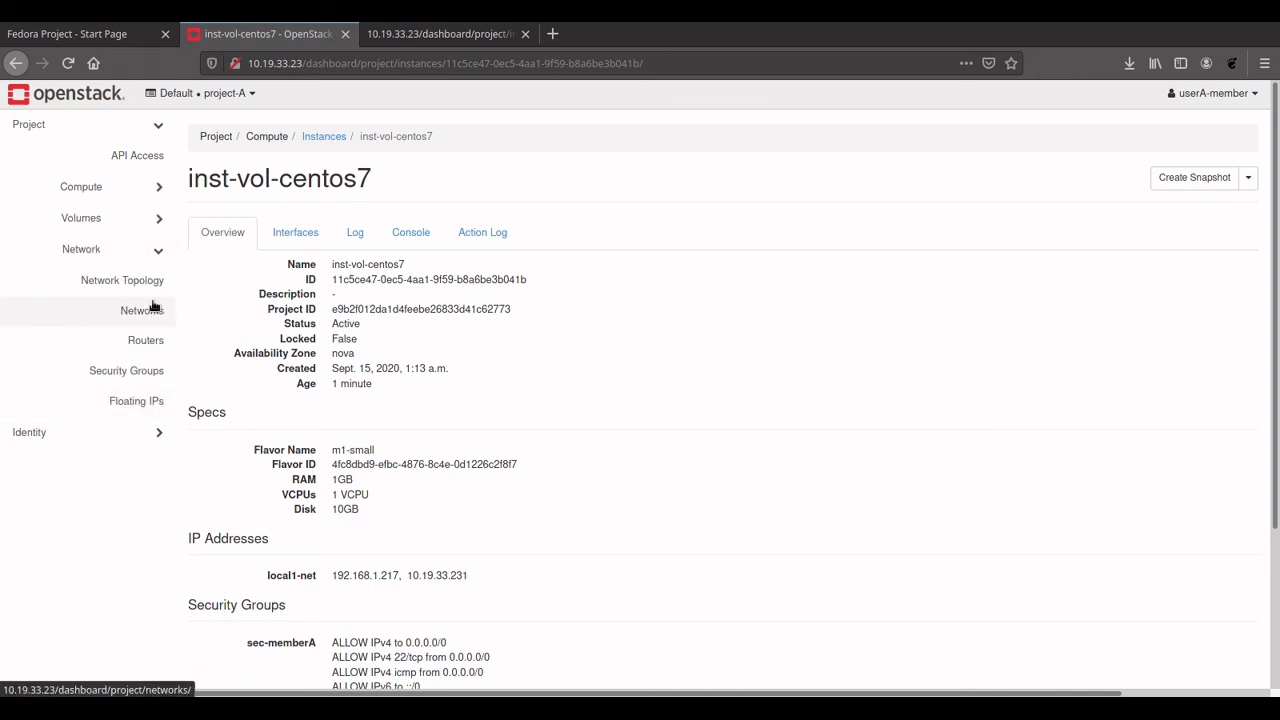
{"action": "left_click", "coordinate": [154, 280]}
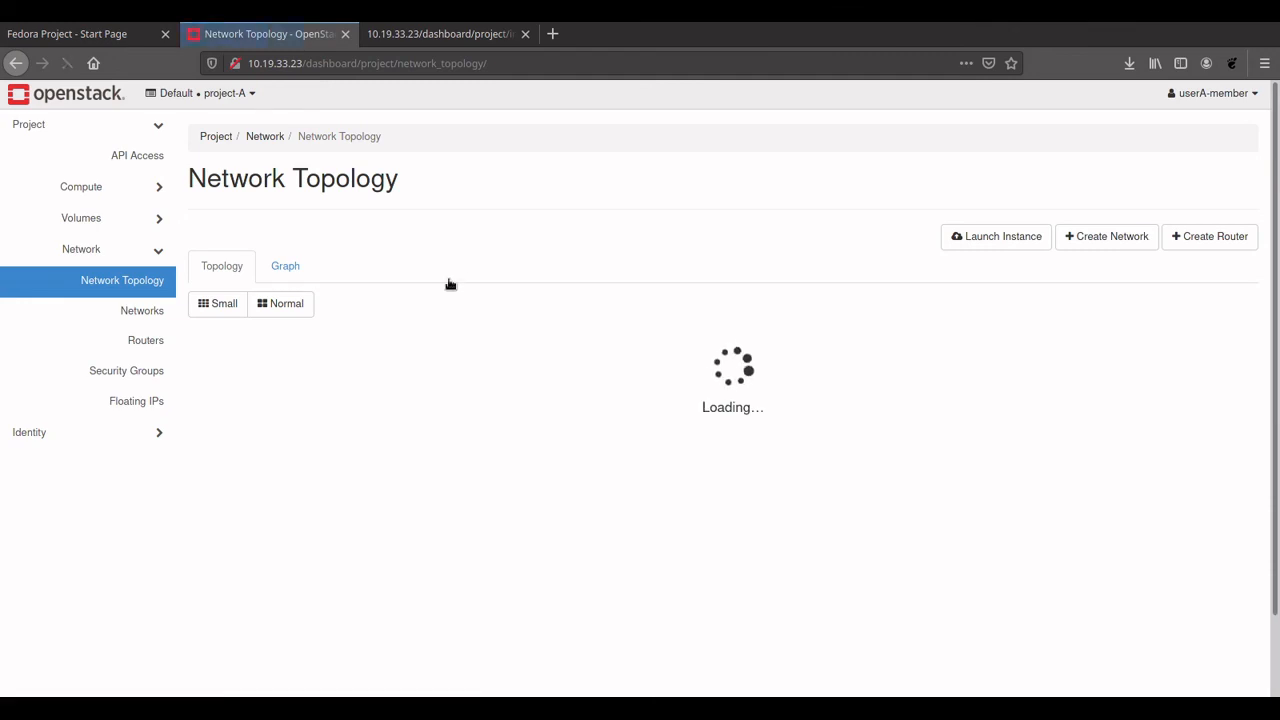
{"action": "left_click", "coordinate": [287, 268]}
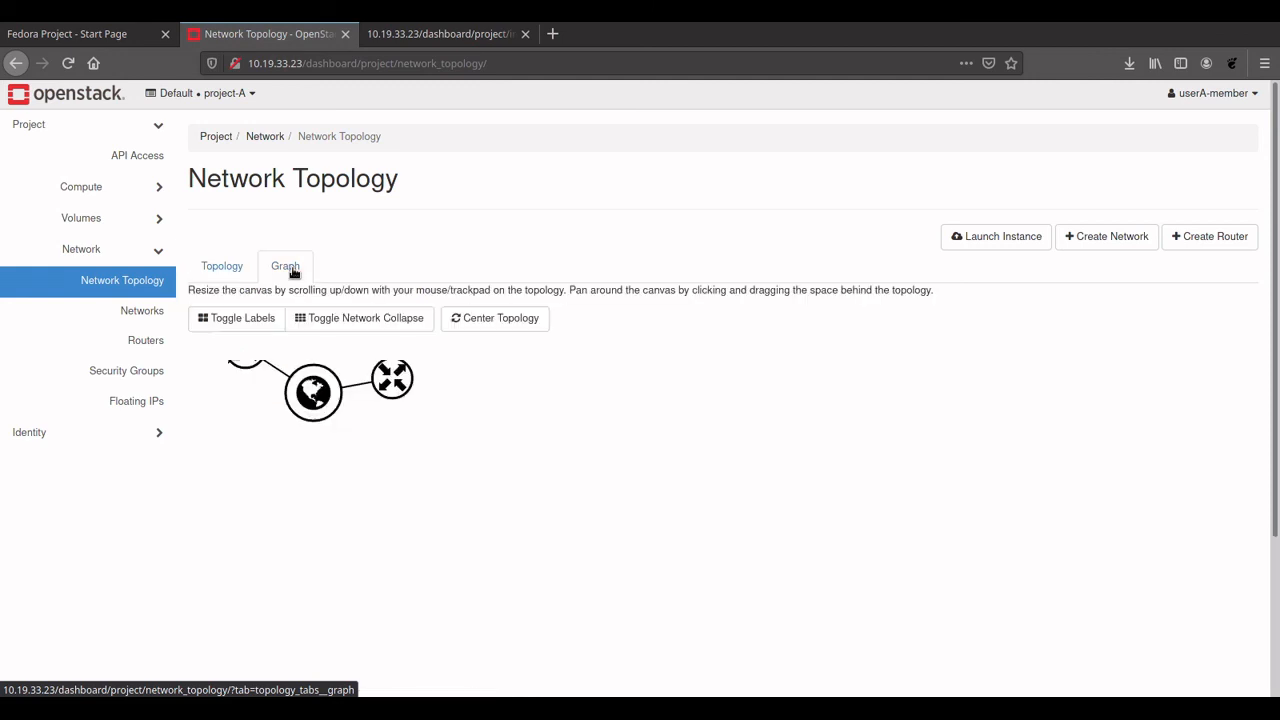
{"action": "scroll", "coordinate": [842, 549], "scroll_direction": "down", "scroll_amount": 6}
{"action": "scroll", "coordinate": [934, 570], "scroll_direction": "up", "scroll_amount": 9}
{"action": "scroll", "coordinate": [866, 553], "scroll_direction": "down", "scroll_amount": 3}
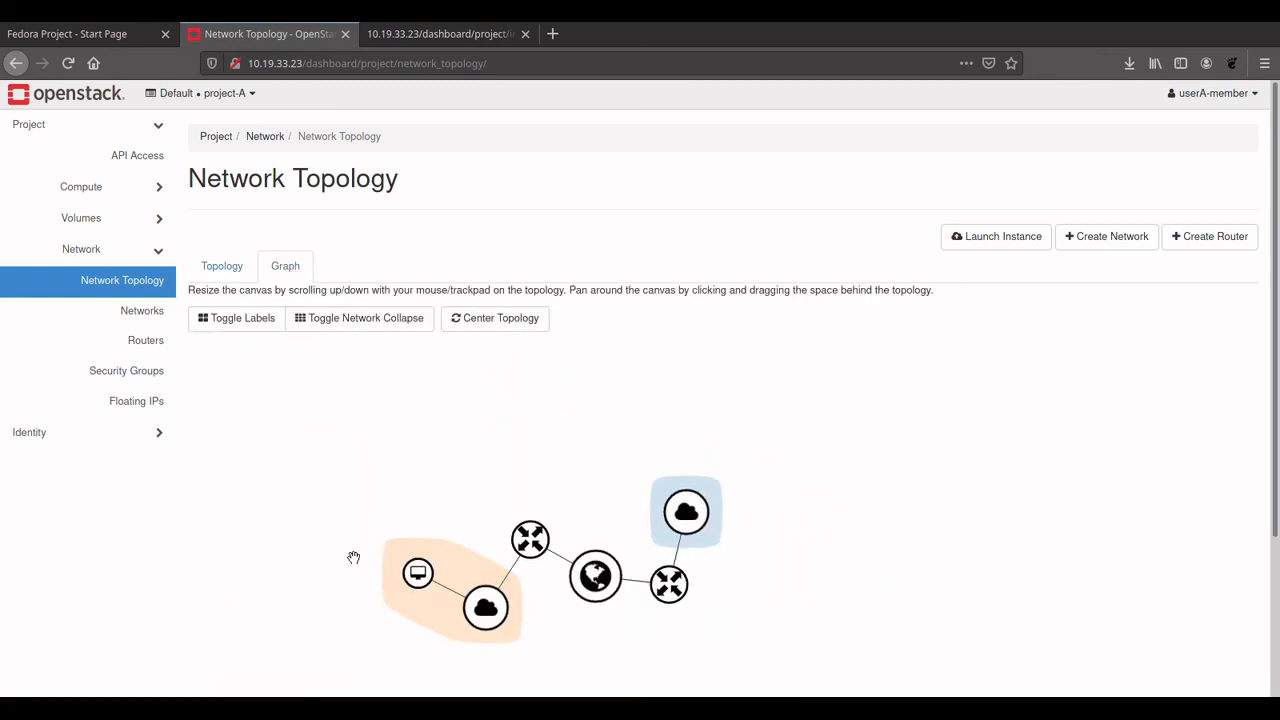
Examine the details of the inst-vol-centos7, router1 and local2-net nodes in the topology graph
{"action": "left_click", "coordinate": [413, 574]}
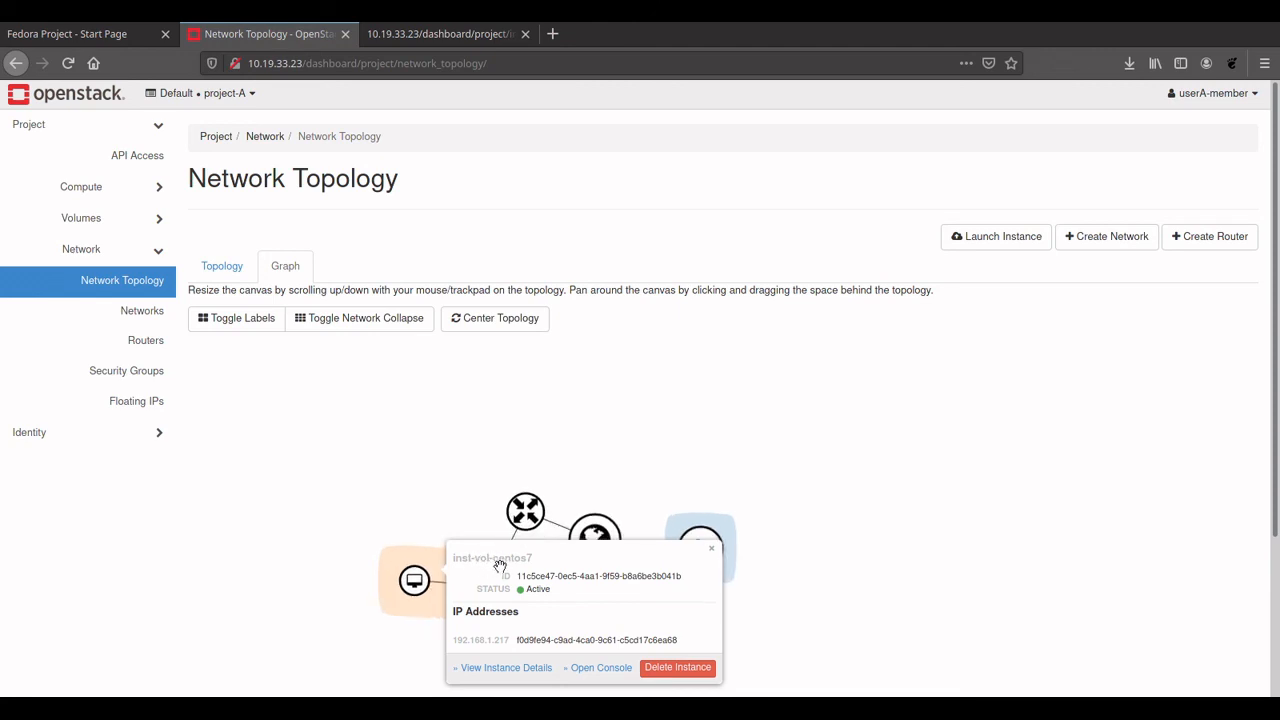
{"action": "left_click", "coordinate": [423, 526]}
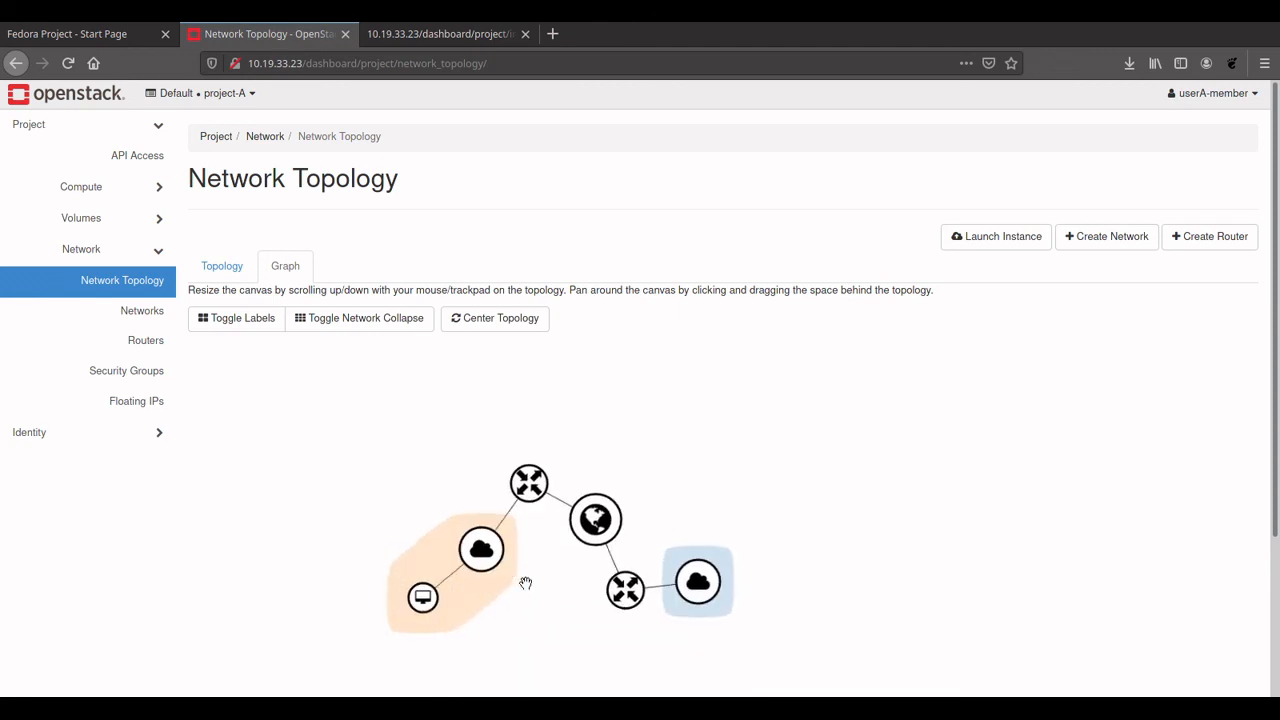
{"action": "left_click", "coordinate": [543, 403]}
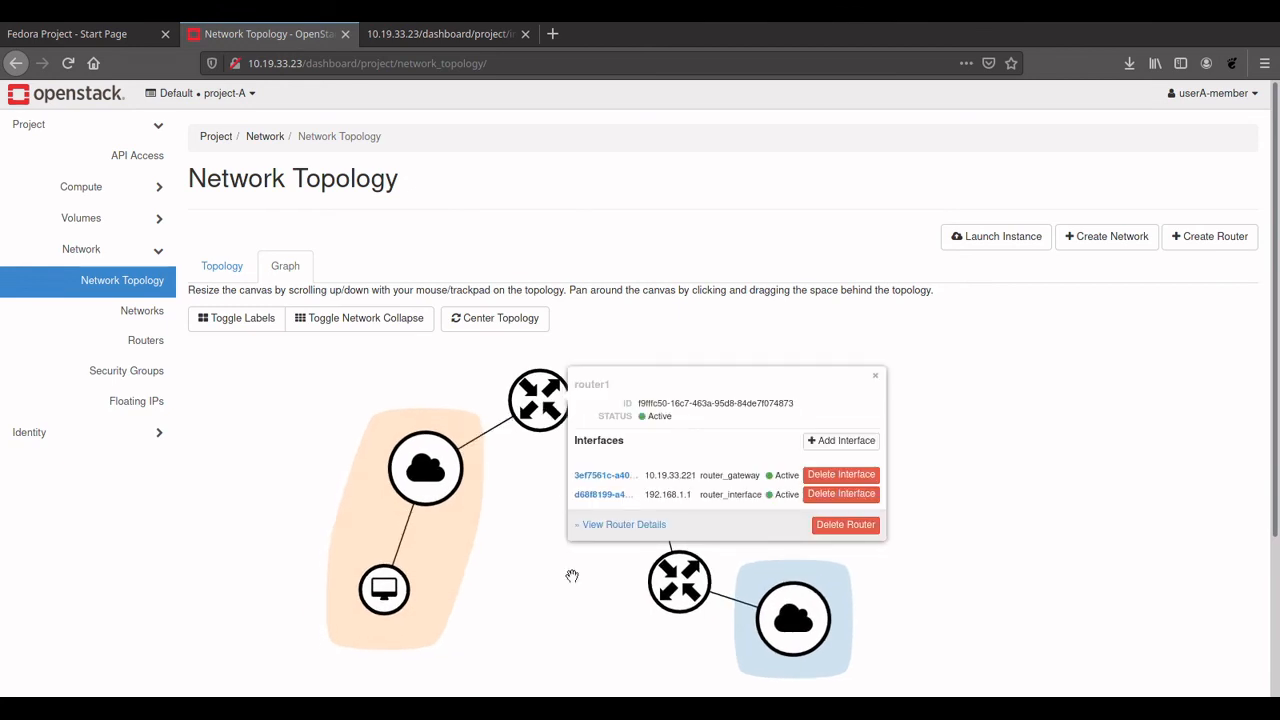
{"action": "left_click", "coordinate": [788, 624]}
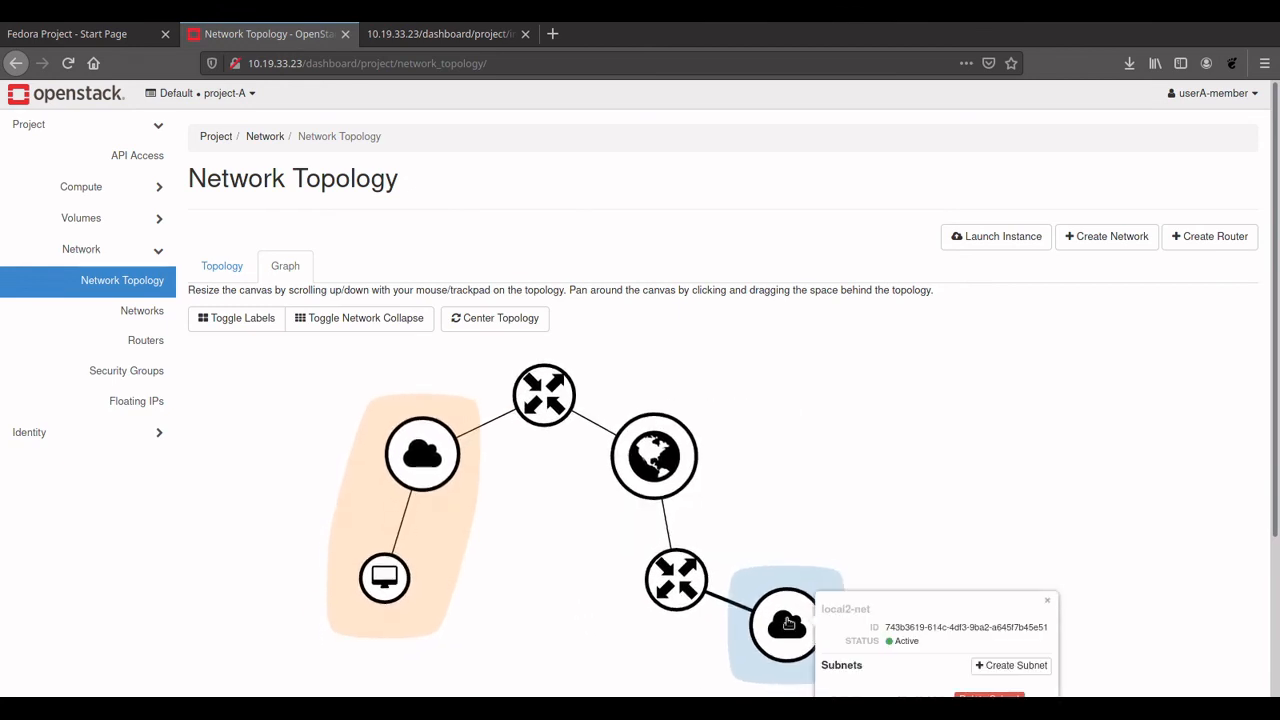
{"action": "left_click", "coordinate": [771, 420]}
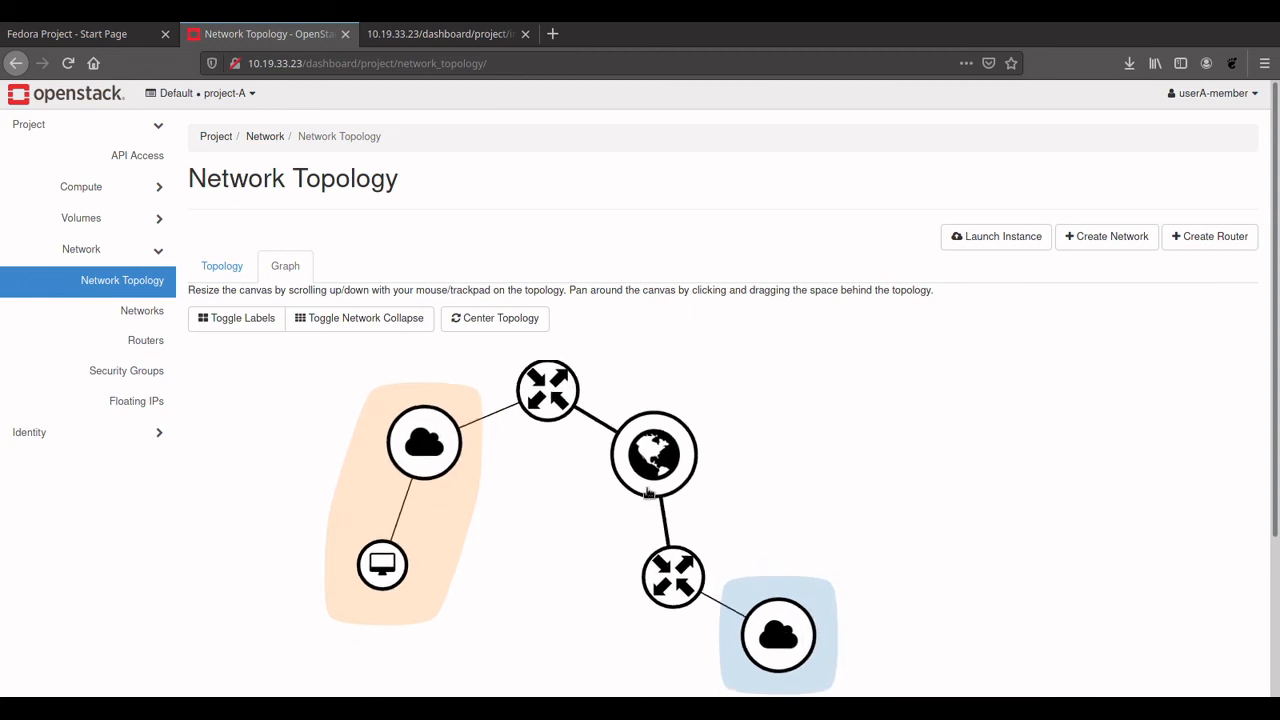
{"action": "scroll", "coordinate": [648, 492], "scroll_direction": "down", "scroll_amount": 3}
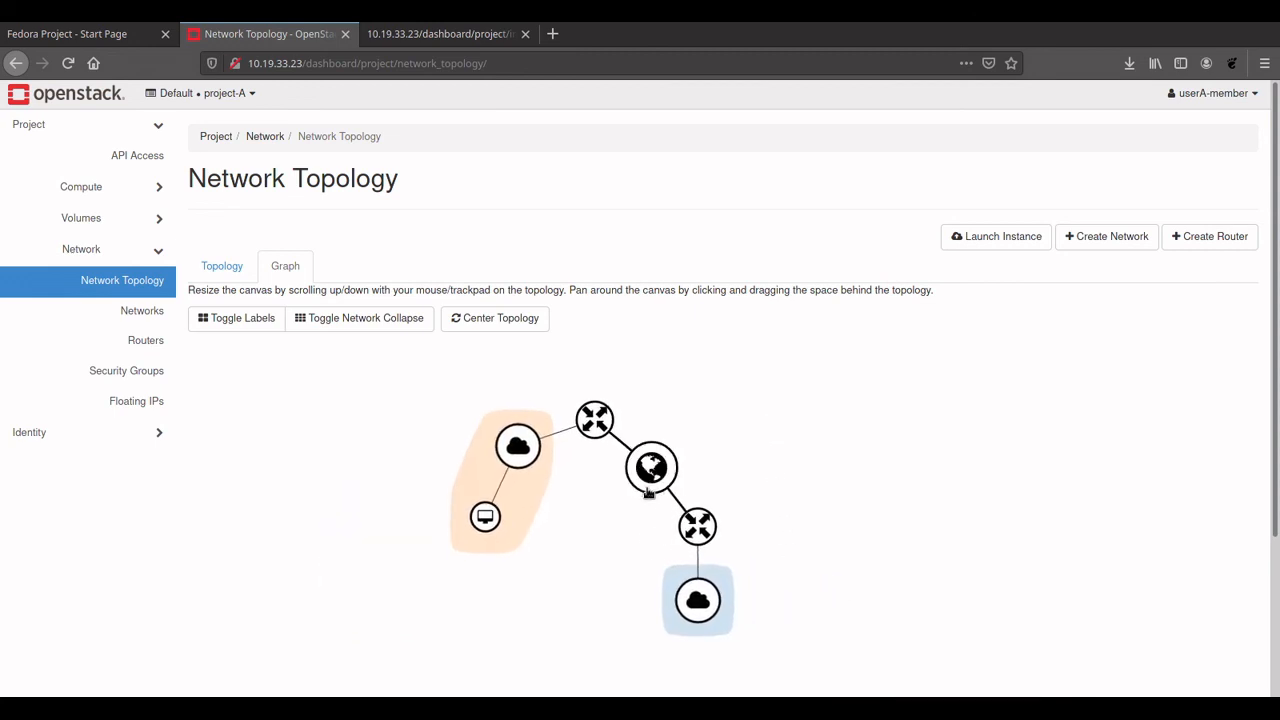